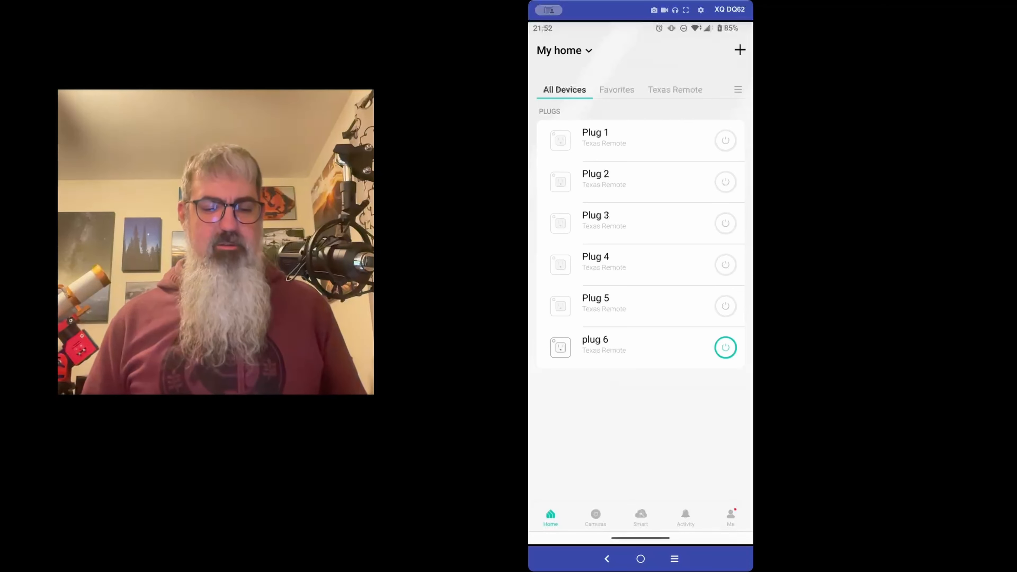
Open plug 6's schedule list and inspect its sunrise turn-off rule without saving changes
{"action": "left_click", "coordinate": [624, 347]}
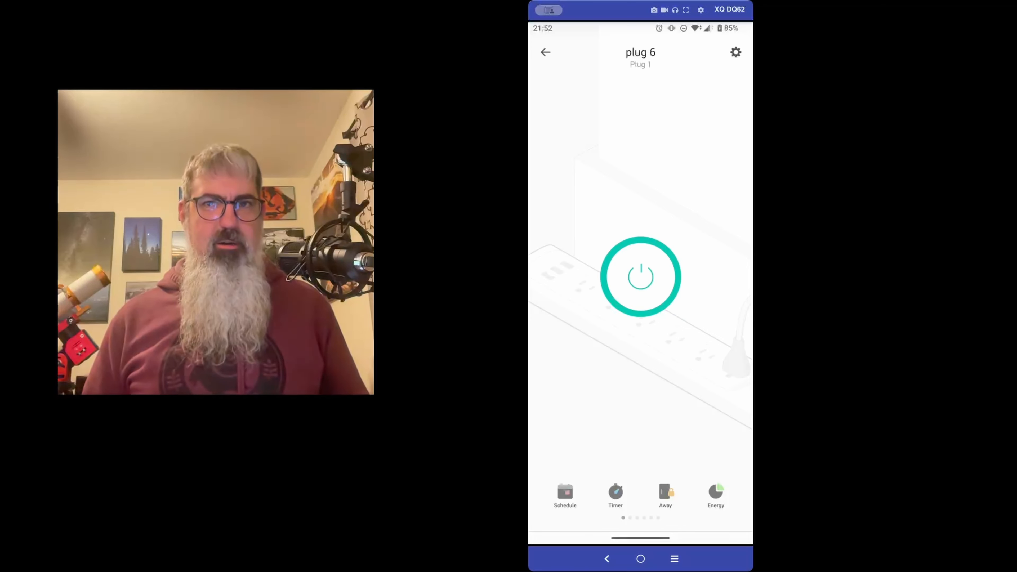
{"action": "left_click", "coordinate": [565, 495]}
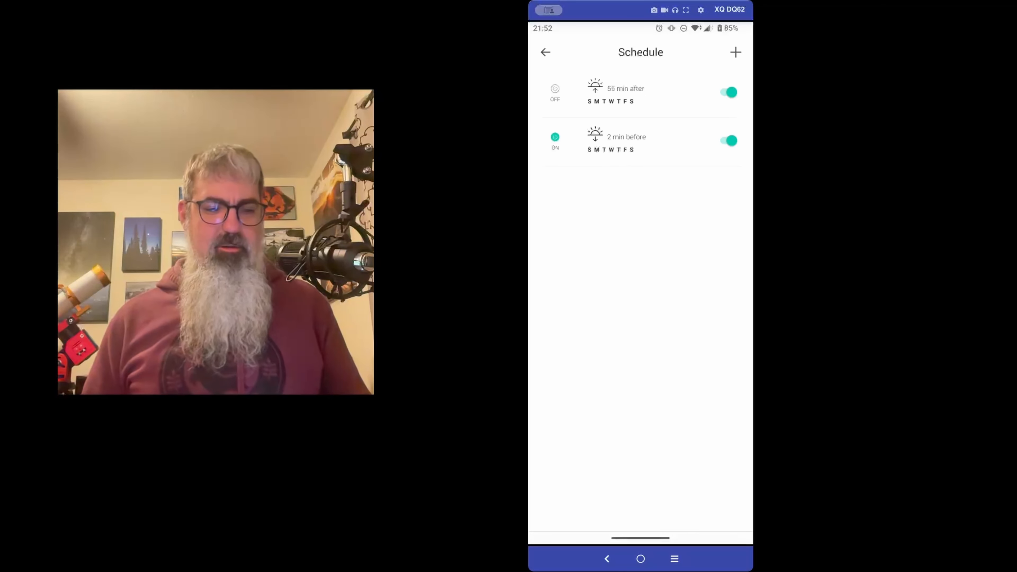
{"action": "left_click", "coordinate": [625, 92]}
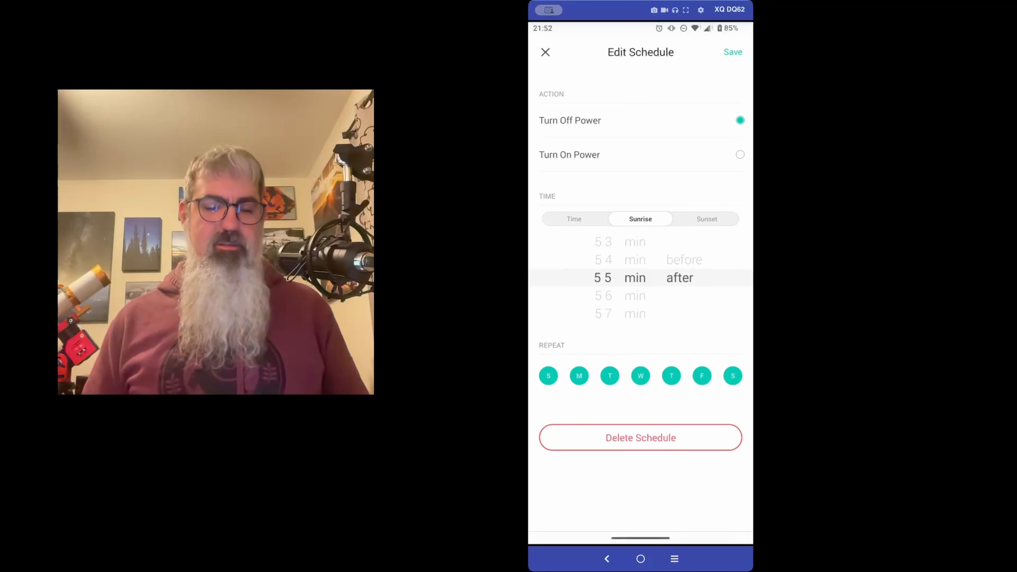
{"action": "key", "text": "Escape"}
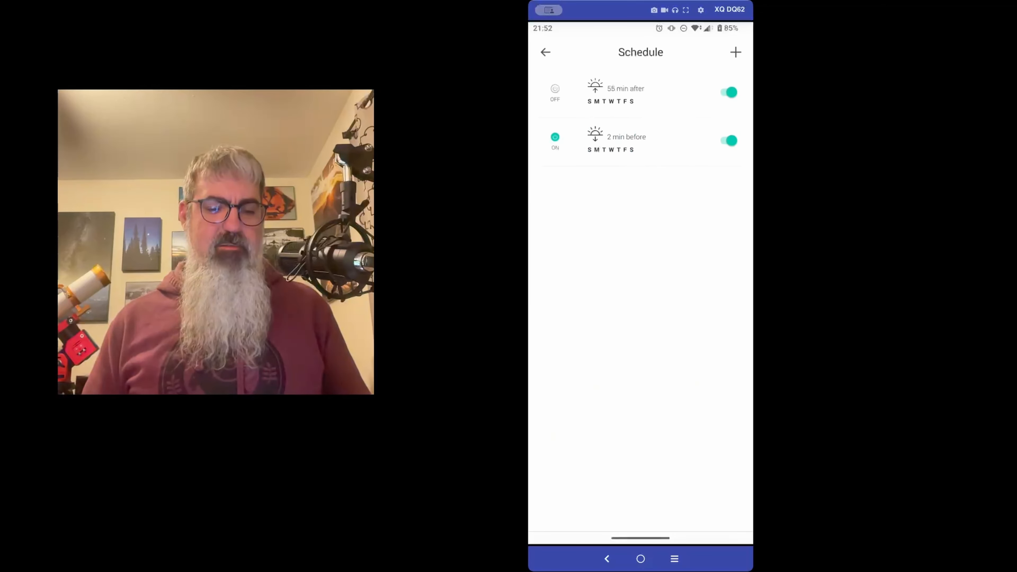
Inspect plug 6's sunset turn-on rule, then leave the app and lock the phone
{"action": "left_click", "coordinate": [626, 138]}
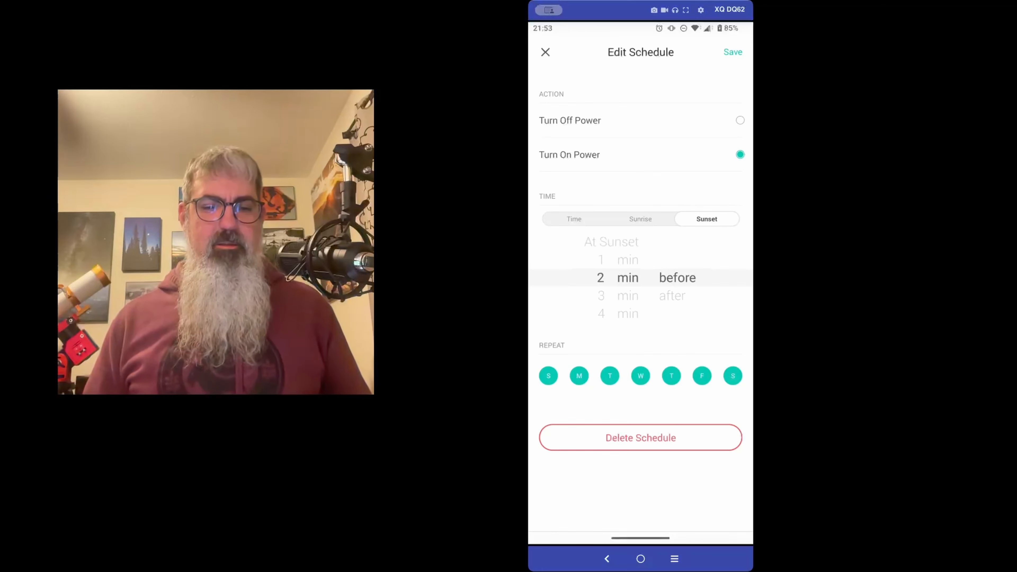
{"action": "left_click_drag", "start_coordinate": [530, 467], "coordinate": [568, 467]}
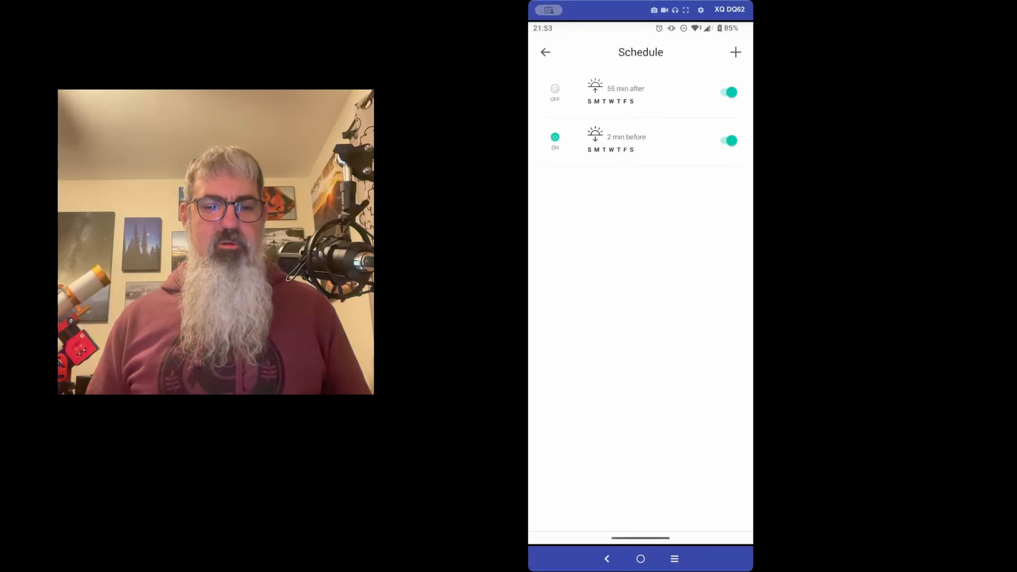
{"action": "key", "text": "Home"}
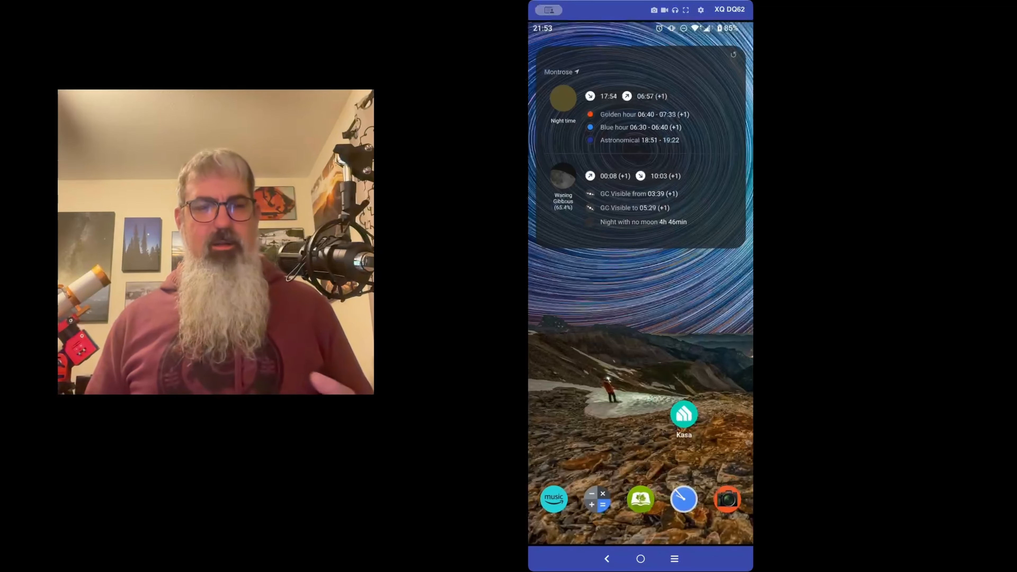
{"action": "key", "text": "XF86PowerOff"}
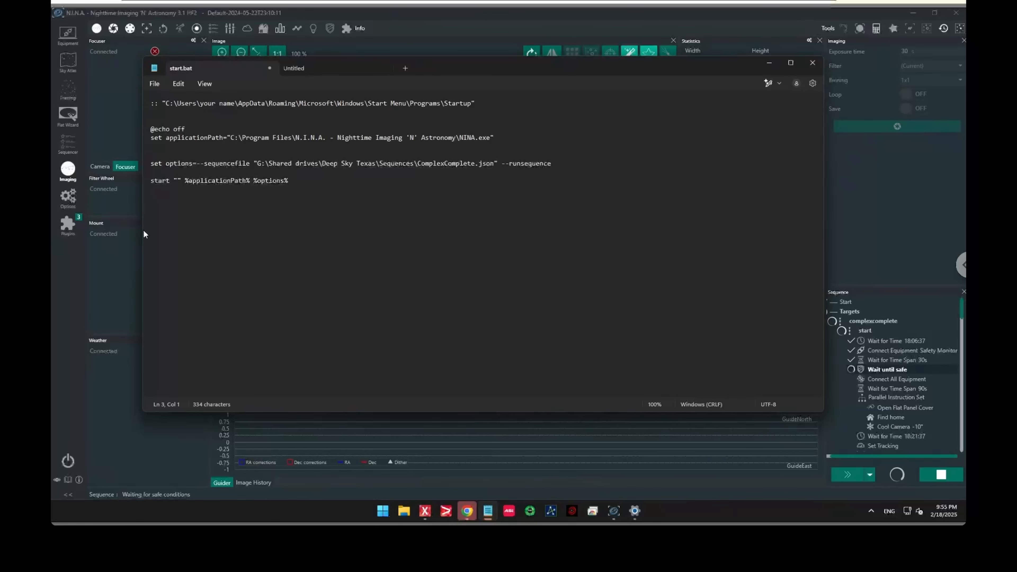
Open the Sequencer and expand the start instruction set of the complexcomplete sequence
{"action": "left_click", "coordinate": [106, 252]}
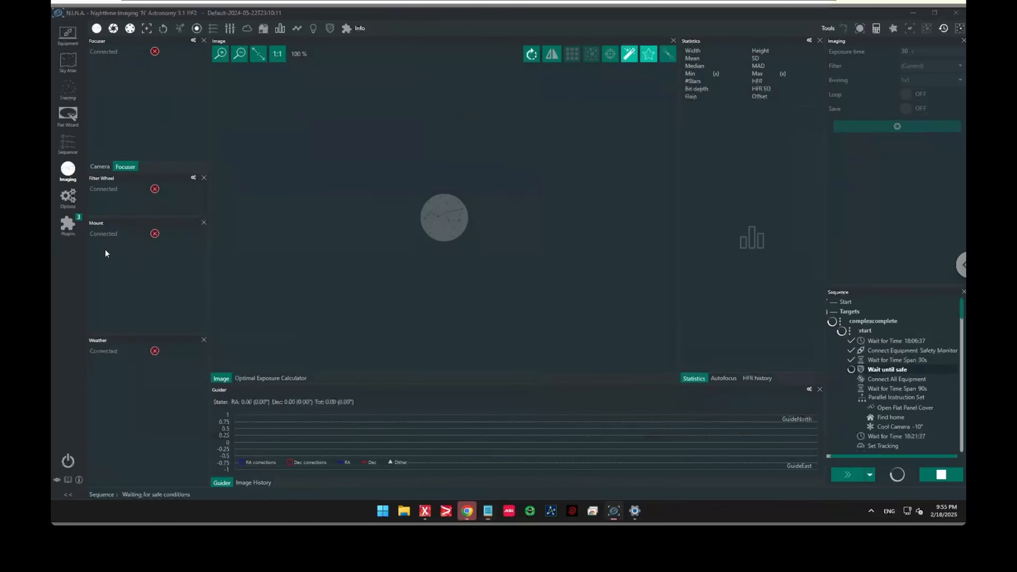
{"action": "left_click", "coordinate": [68, 145]}
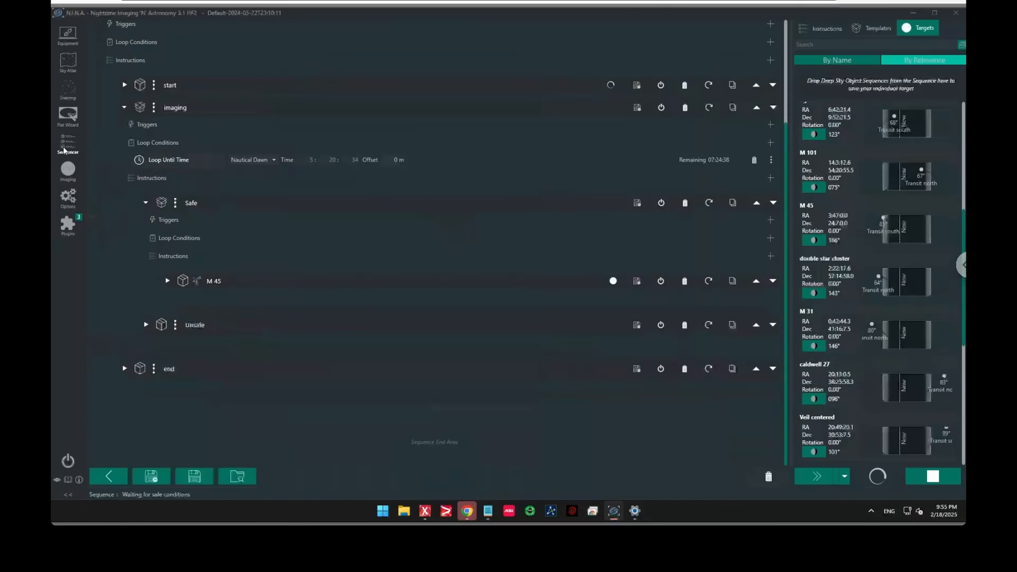
{"action": "left_click", "coordinate": [124, 107]}
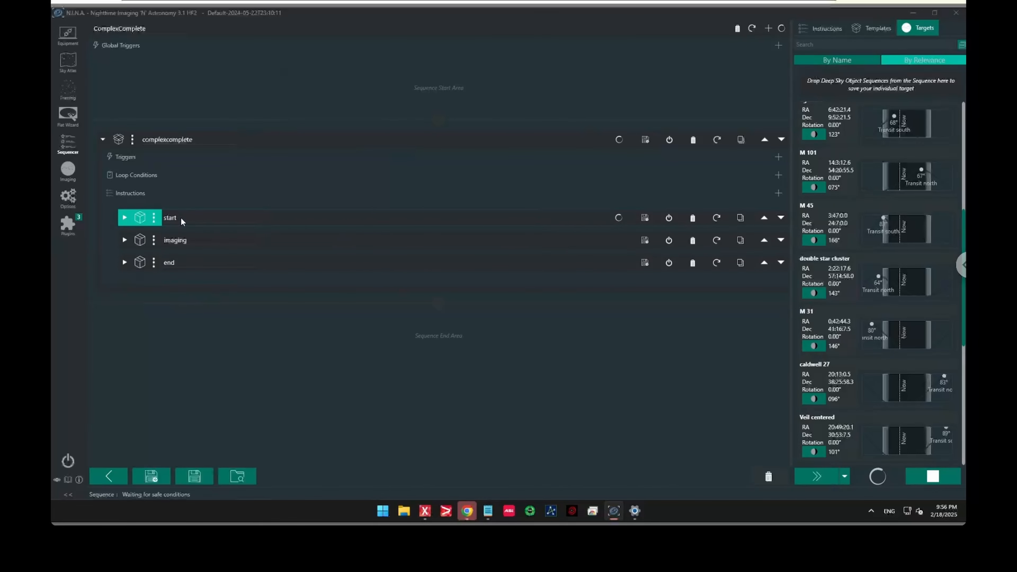
{"action": "left_click", "coordinate": [125, 217]}
Review the start set's instructions, including the source options of the second Wait for Time
{"action": "scroll", "coordinate": [197, 226], "scroll_direction": "down", "scroll_amount": 5}
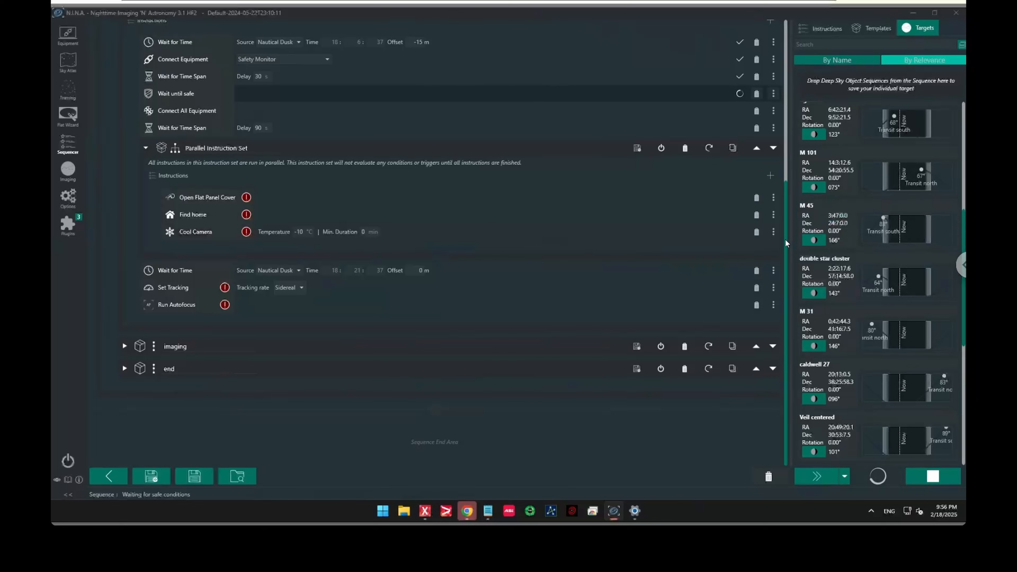
{"action": "scroll", "coordinate": [788, 217], "scroll_direction": "up", "scroll_amount": 1}
{"action": "scroll", "coordinate": [788, 216], "scroll_direction": "up", "scroll_amount": 1}
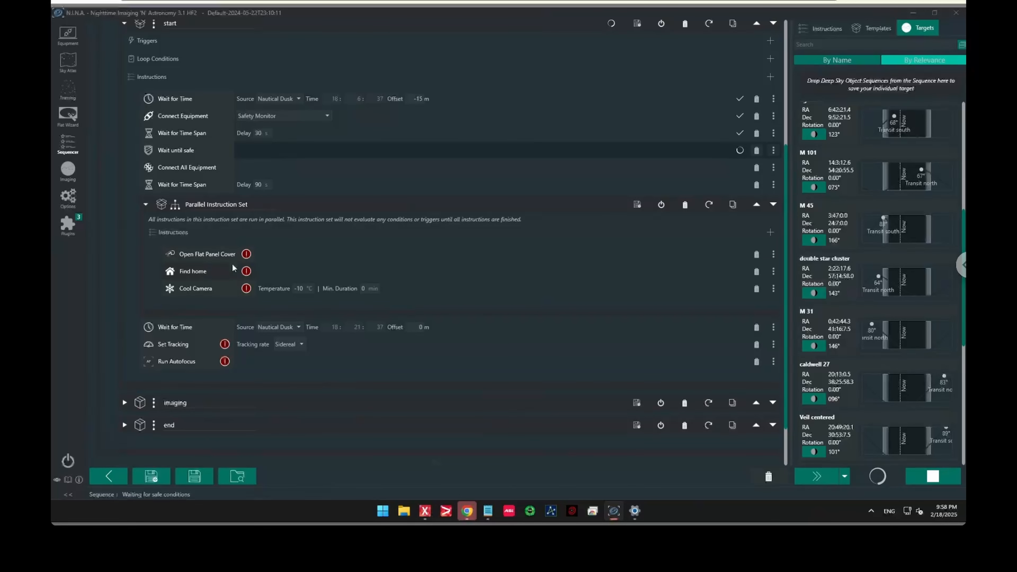
{"action": "mouse_move", "coordinate": [246, 256]}
{"action": "left_click", "coordinate": [298, 327]}
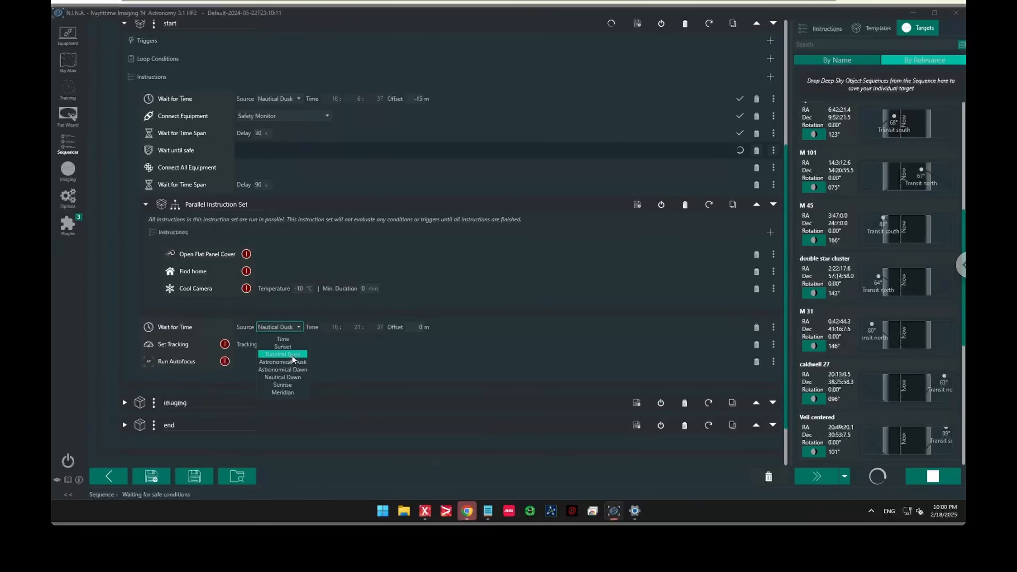
{"action": "left_click", "coordinate": [328, 345]}
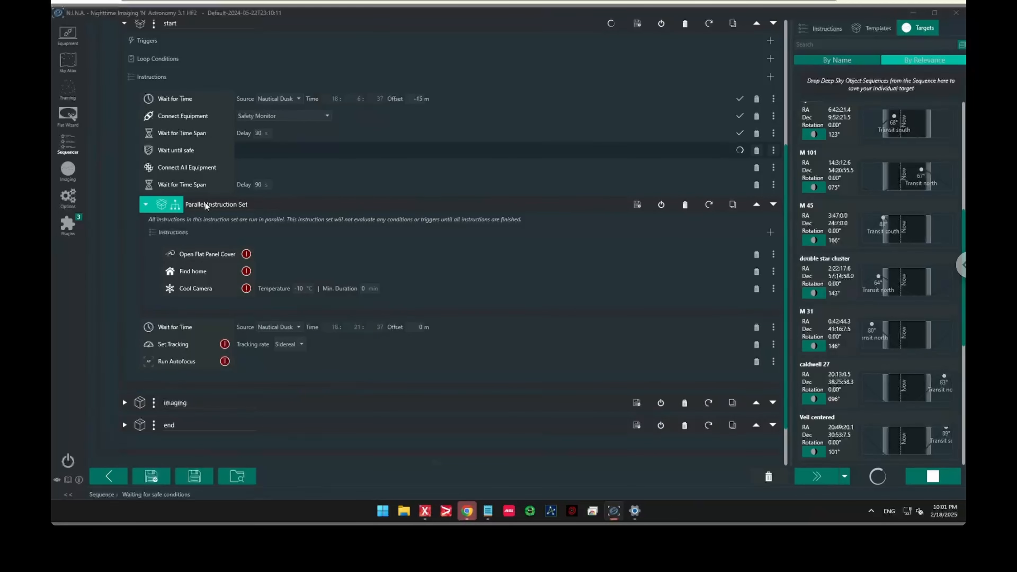
Collapse the start set and expand the imaging set and its Unsafe branch
{"action": "scroll", "coordinate": [205, 202], "scroll_direction": "up", "scroll_amount": 3}
{"action": "scroll", "coordinate": [205, 202], "scroll_direction": "down", "scroll_amount": 3}
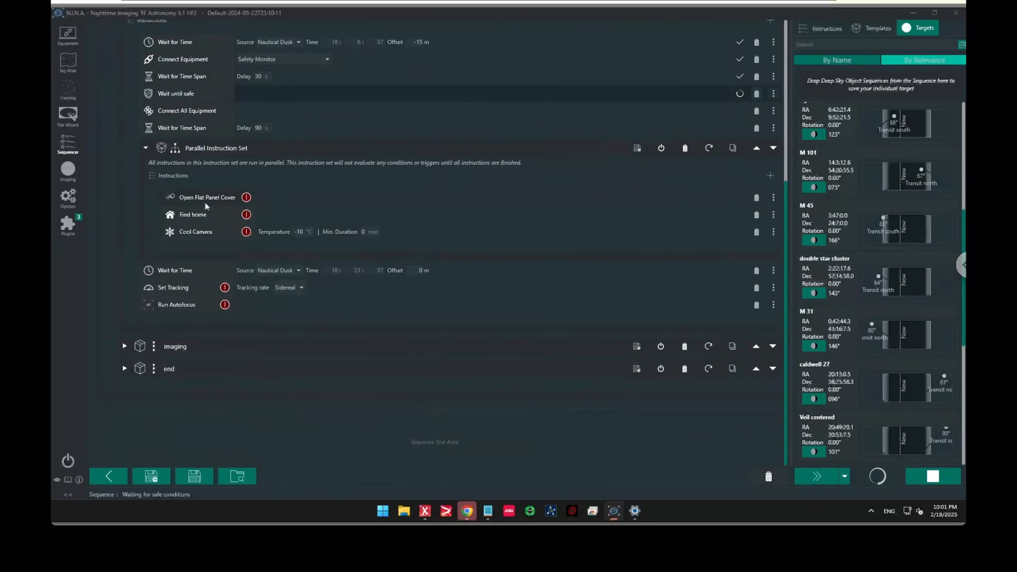
{"action": "scroll", "coordinate": [205, 202], "scroll_direction": "up", "scroll_amount": 5}
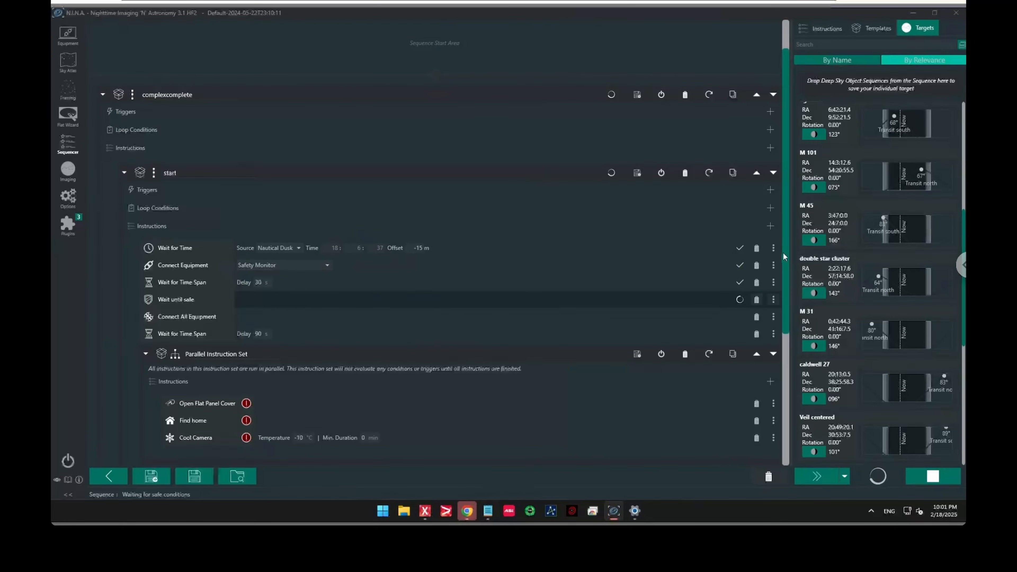
{"action": "left_click_drag", "start_coordinate": [785, 254], "coordinate": [779, 311]}
{"action": "left_click", "coordinate": [124, 103]}
{"action": "left_click", "coordinate": [124, 241]}
{"action": "scroll", "coordinate": [193, 308], "scroll_direction": "down", "scroll_amount": 2}
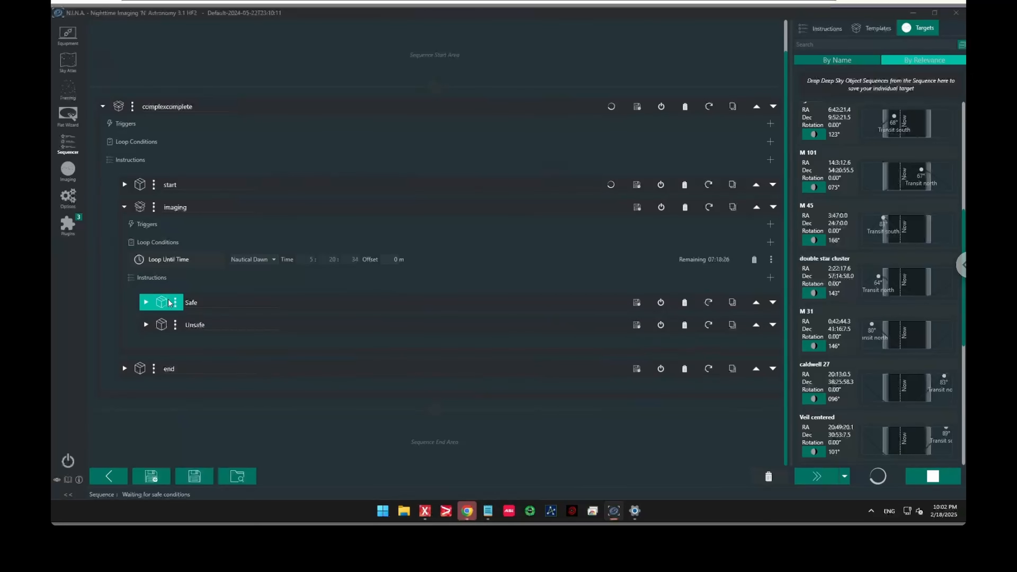
{"action": "left_click", "coordinate": [145, 324]}
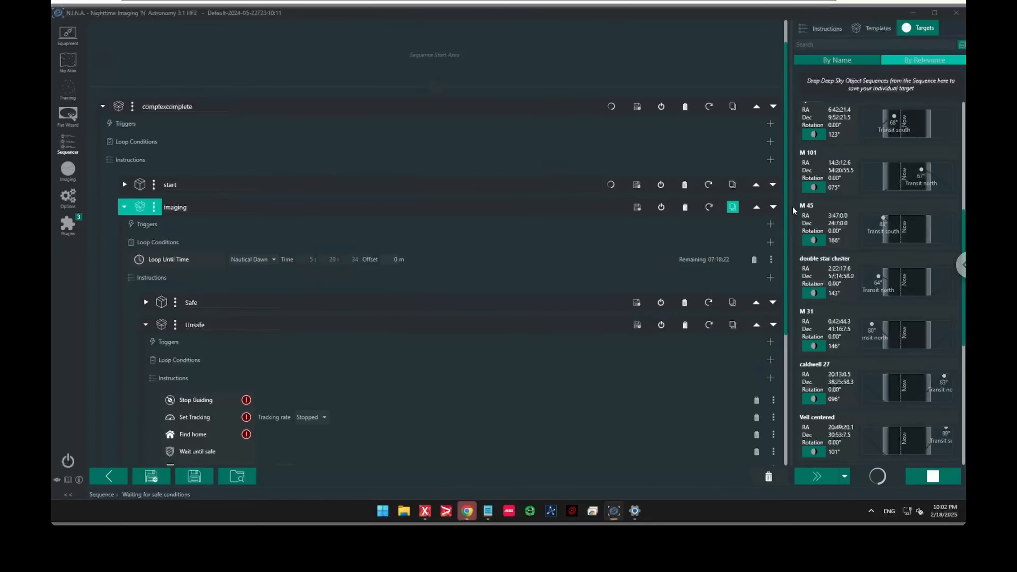
Expand the Safe branch of the imaging set and its M 45 target
{"action": "scroll", "coordinate": [778, 232], "scroll_direction": "down", "scroll_amount": 2}
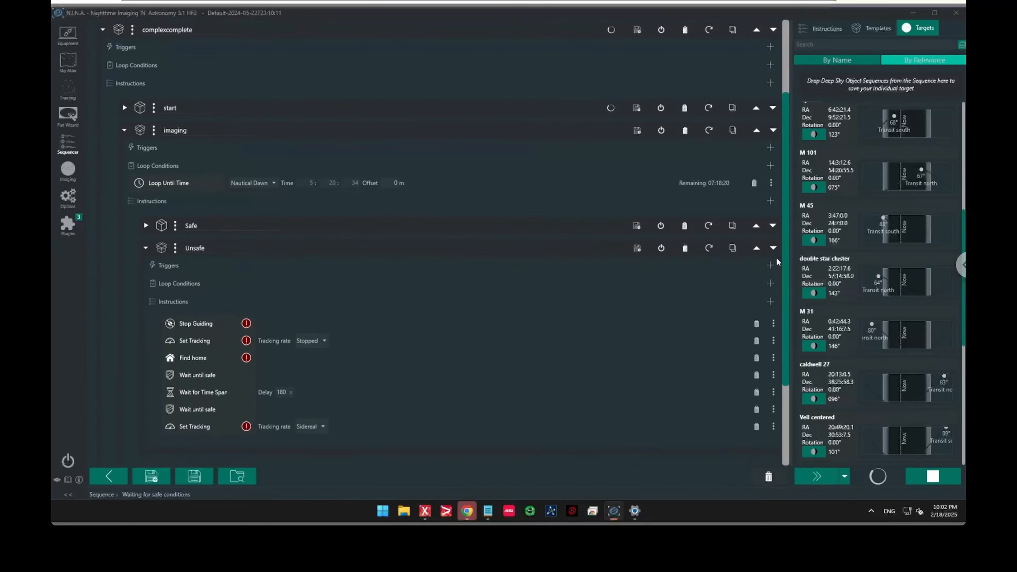
{"action": "scroll", "coordinate": [776, 261], "scroll_direction": "down", "scroll_amount": 2}
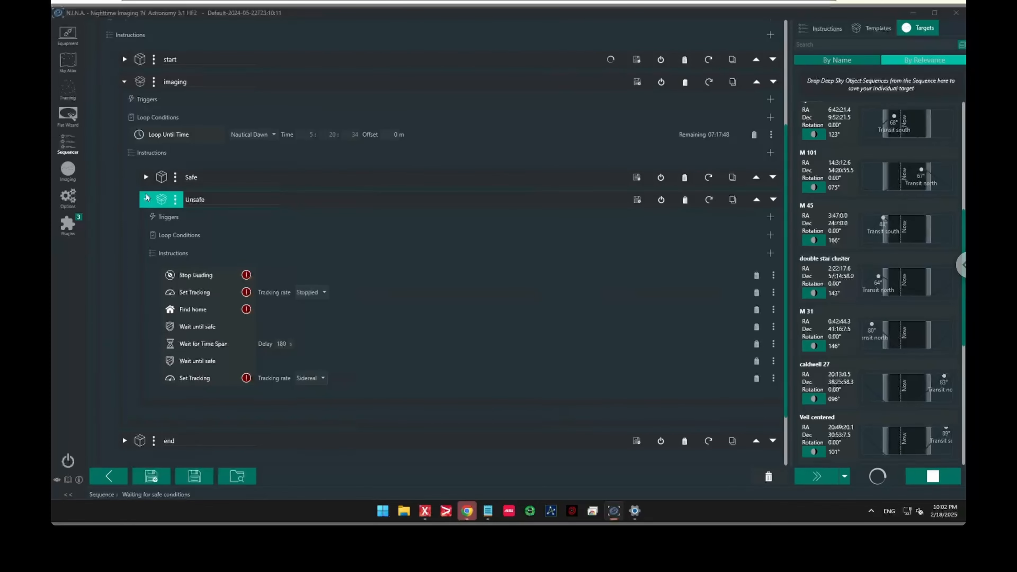
{"action": "left_click", "coordinate": [146, 177]}
{"action": "left_click", "coordinate": [193, 255]}
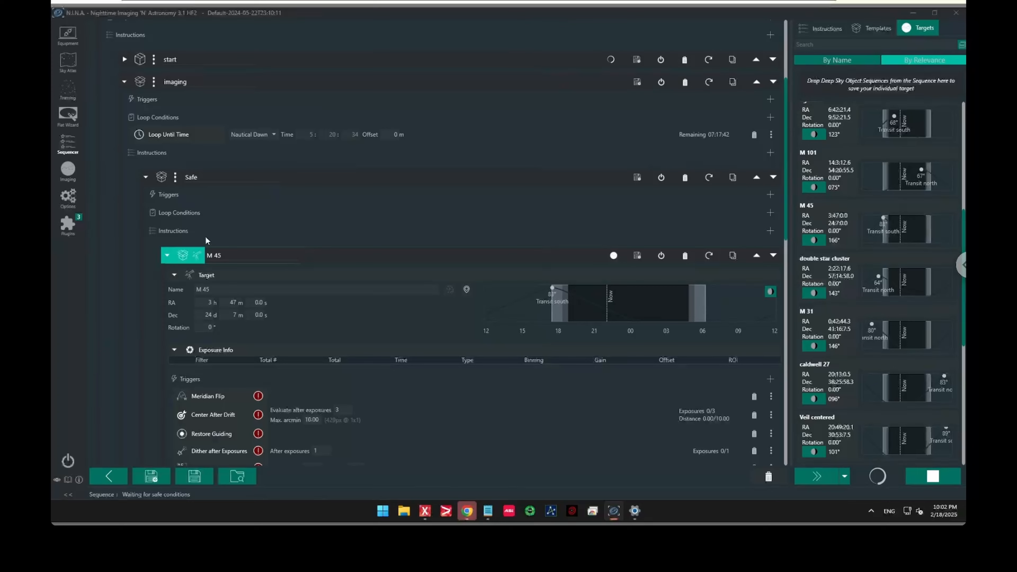
Examine the M 45 target's triggers, loop conditions and filter exposure instructions
{"action": "scroll", "coordinate": [185, 247], "scroll_direction": "down", "scroll_amount": 10}
{"action": "scroll", "coordinate": [184, 246], "scroll_direction": "down", "scroll_amount": 2}
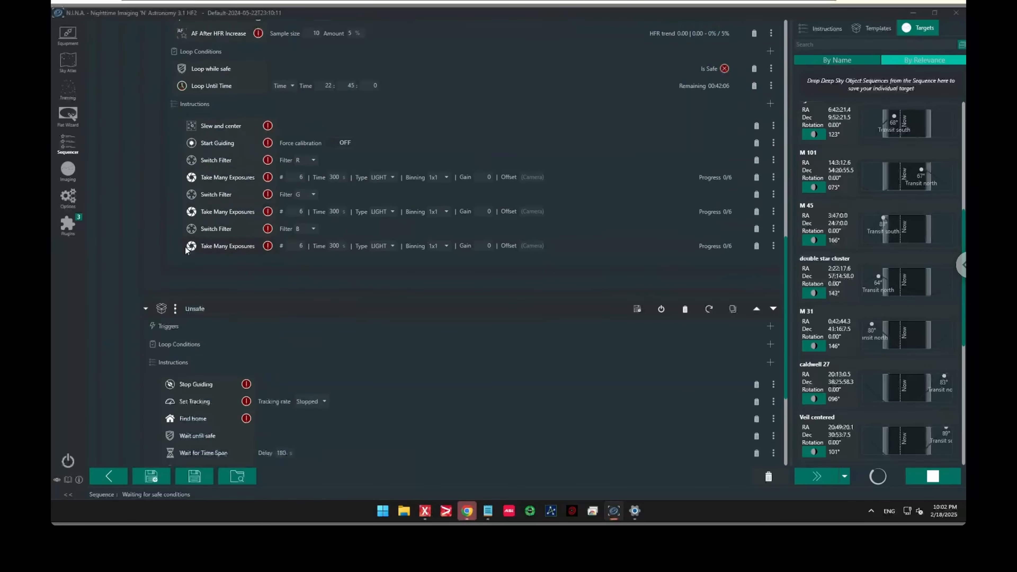
{"action": "scroll", "coordinate": [185, 247], "scroll_direction": "up", "scroll_amount": 10}
{"action": "scroll", "coordinate": [184, 246], "scroll_direction": "down", "scroll_amount": 5}
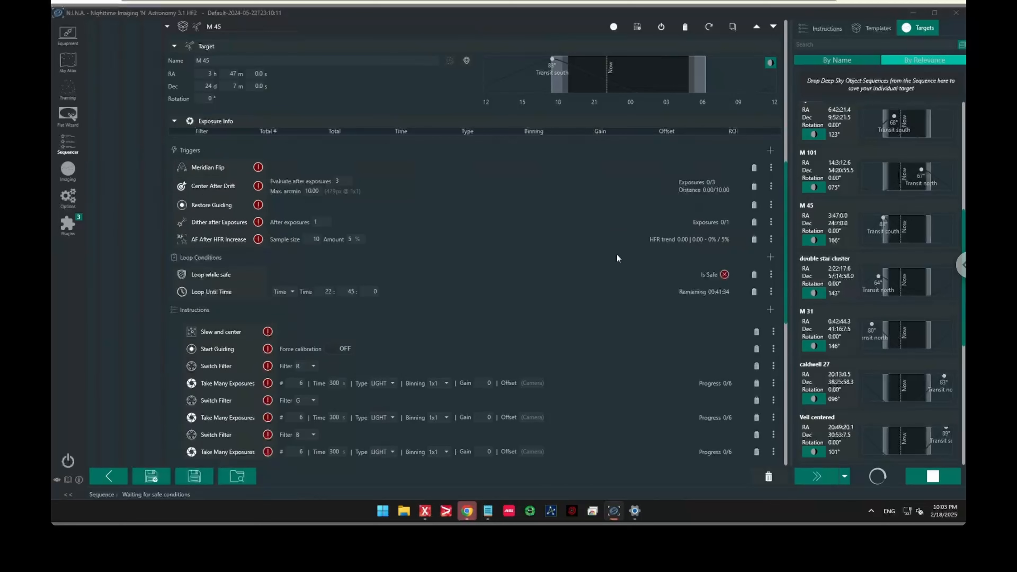
{"action": "scroll", "coordinate": [781, 247], "scroll_direction": "down", "scroll_amount": 1}
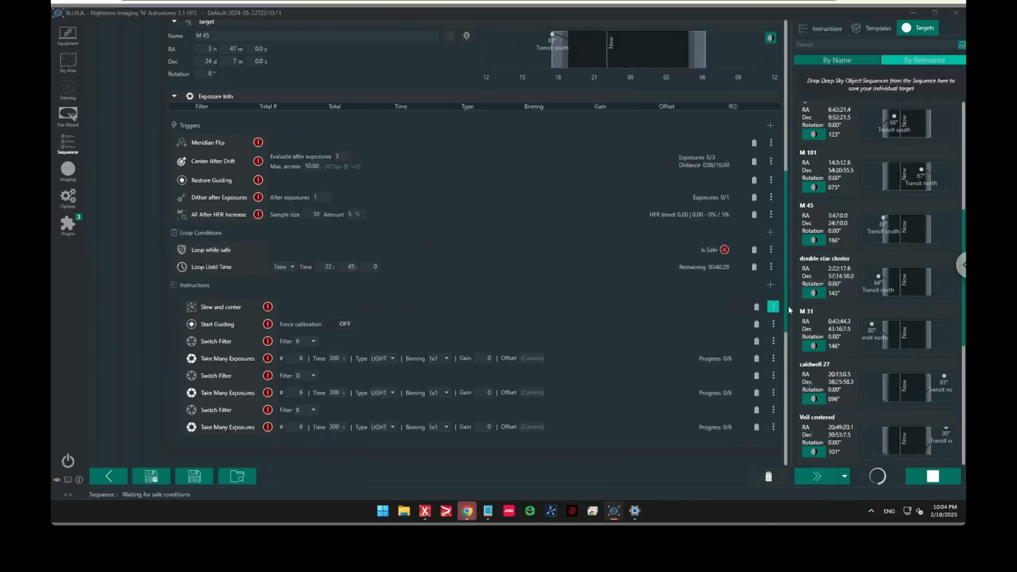
{"action": "left_click_drag", "start_coordinate": [785, 307], "coordinate": [785, 282]}
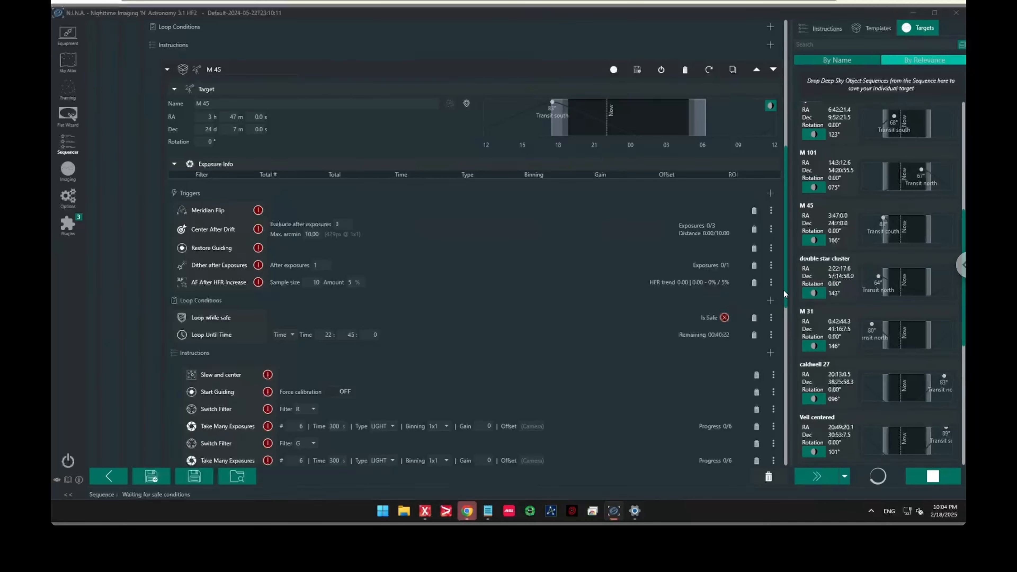
{"action": "left_click_drag", "start_coordinate": [785, 290], "coordinate": [781, 314]}
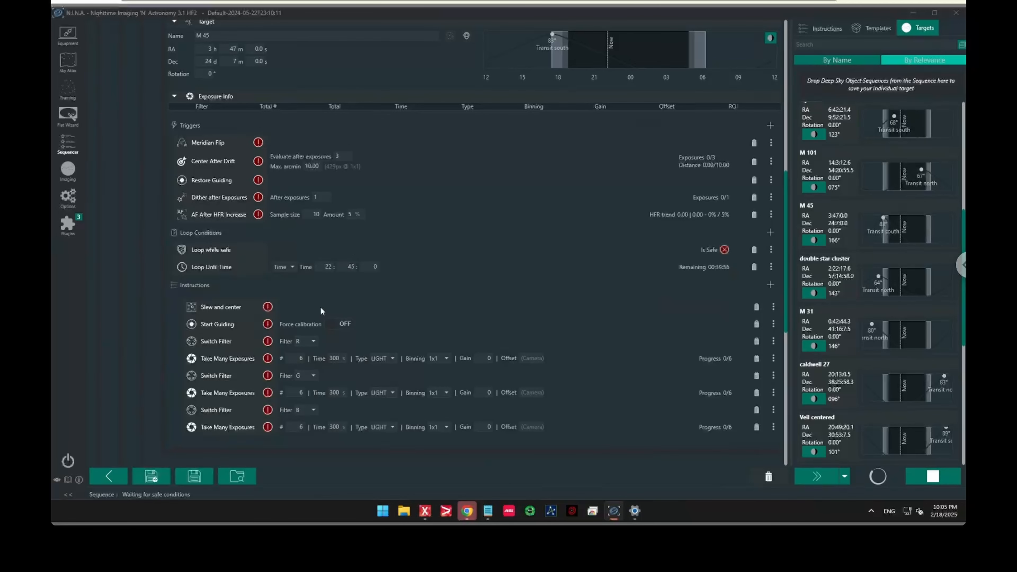
{"action": "scroll", "coordinate": [702, 327], "scroll_direction": "up", "scroll_amount": 3}
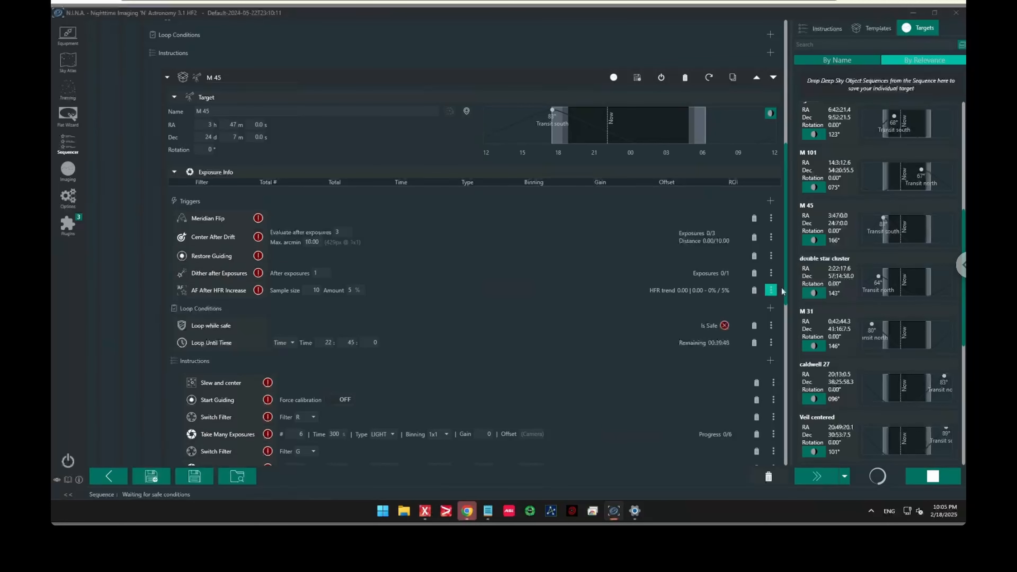
{"action": "scroll", "coordinate": [778, 304], "scroll_direction": "down", "scroll_amount": 3}
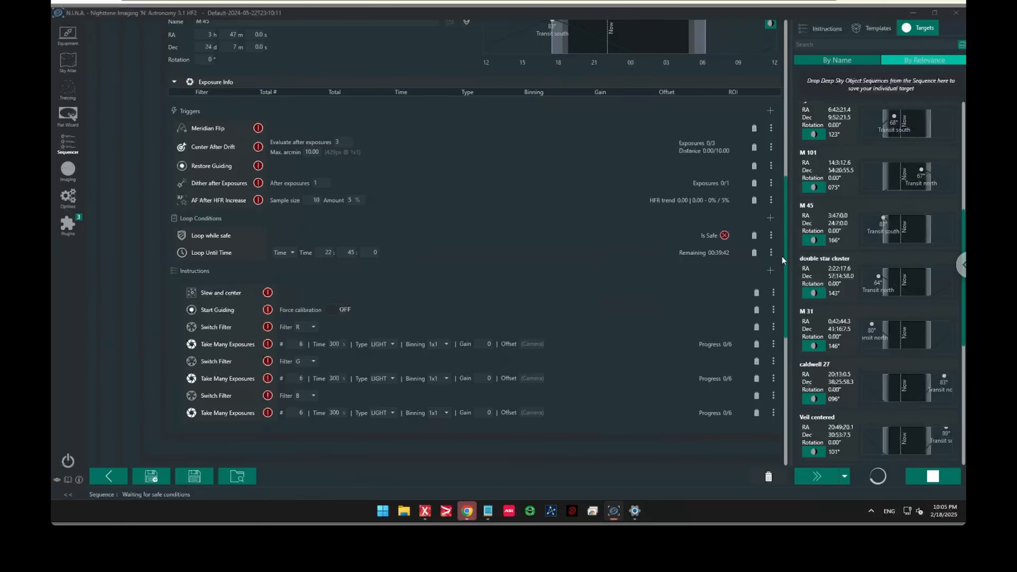
{"action": "scroll", "coordinate": [787, 228], "scroll_direction": "up", "scroll_amount": 4}
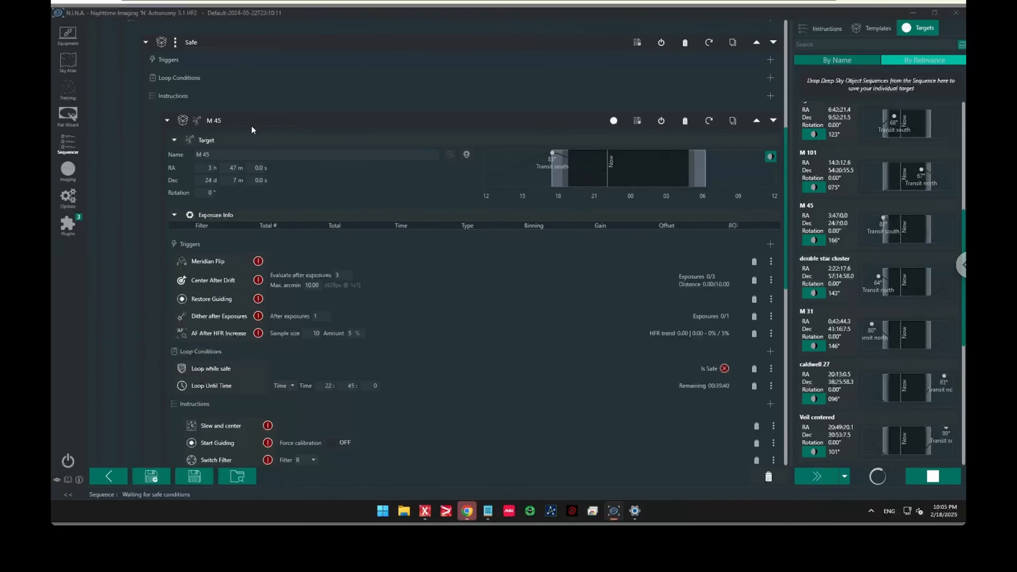
Collapse the M 45 target and duplicate it within the Safe branch
{"action": "left_click", "coordinate": [166, 120]}
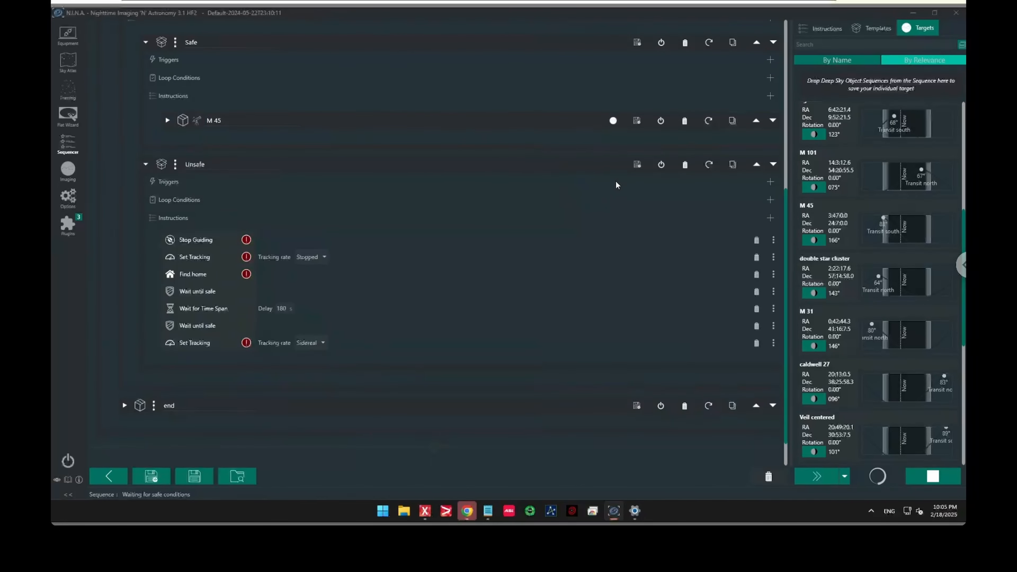
{"action": "left_click", "coordinate": [731, 121]}
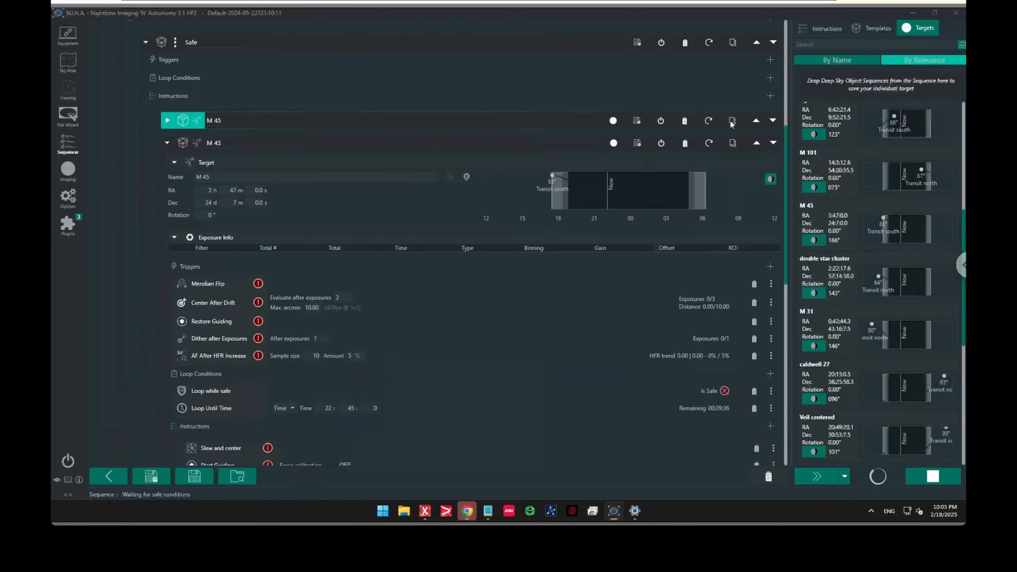
{"action": "scroll", "coordinate": [374, 179], "scroll_direction": "down", "scroll_amount": 10}
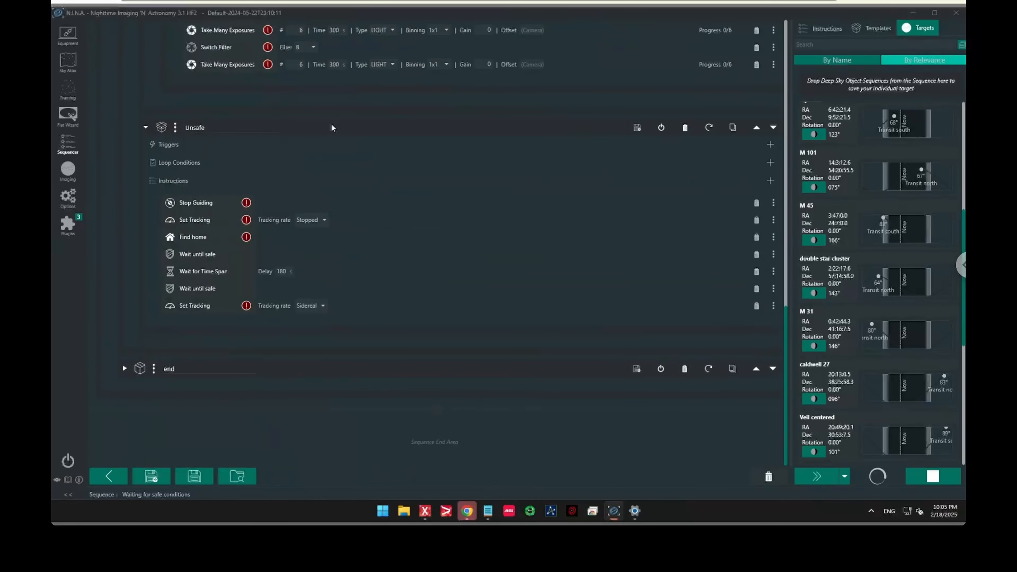
{"action": "scroll", "coordinate": [331, 127], "scroll_direction": "up", "scroll_amount": 10}
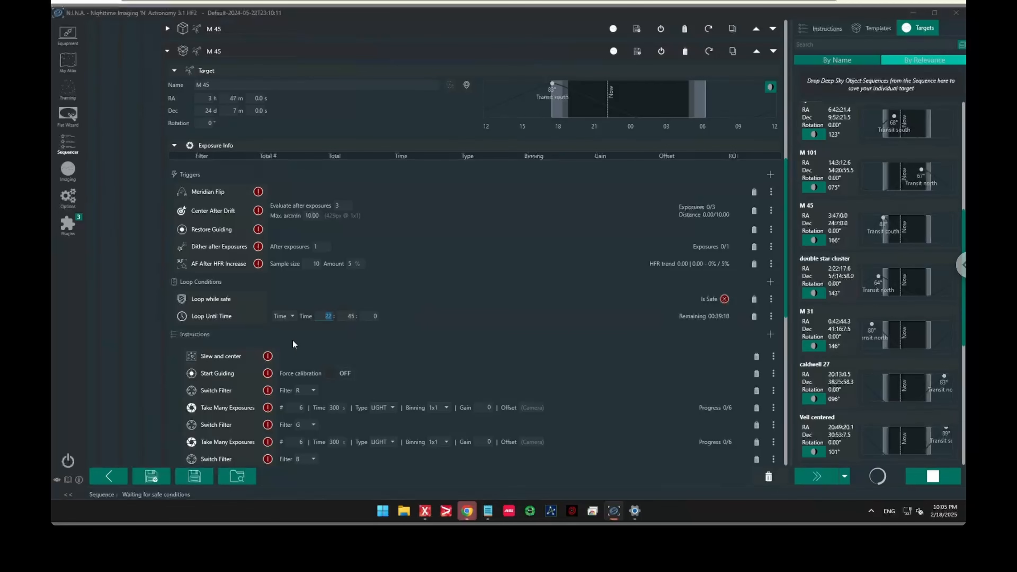
Set the duplicated M 45 target's Loop Until Time hour to 3
{"action": "type", "text": "4"}
{"action": "double_click", "coordinate": [329, 316]}
{"action": "type", "text": "3"}
{"action": "key", "text": "Tab"}
Delete the Switch Filter G, its Take Many Exposures, and the Switch Filter B instructions from the duplicated target
{"action": "left_click", "coordinate": [756, 424]}
{"action": "left_click", "coordinate": [756, 424]}
{"action": "left_click", "coordinate": [756, 425]}
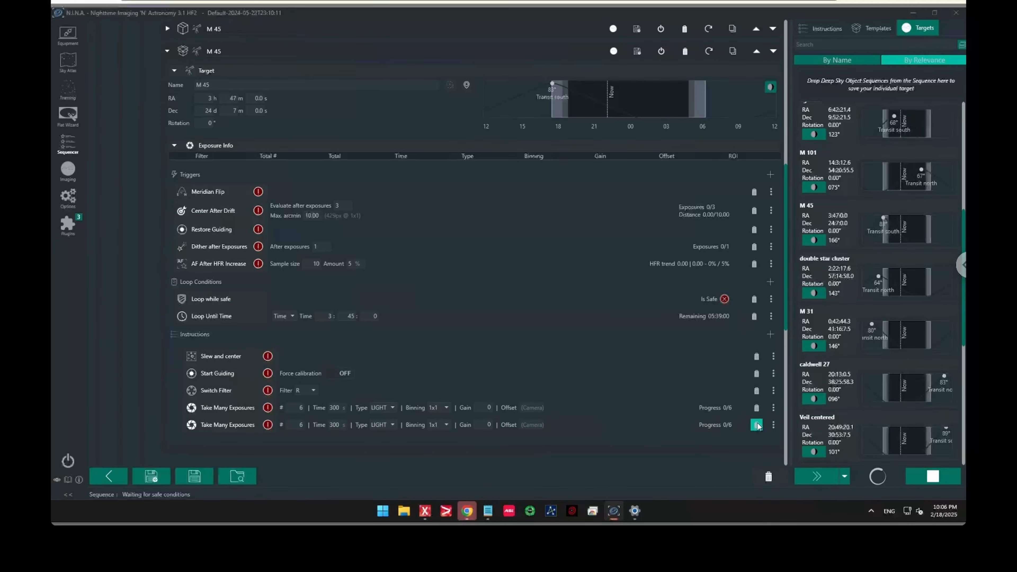
Delete the duplicated target's extra Take Many Exposures and set its filter to H with 30 exposures
{"action": "left_click", "coordinate": [757, 424]}
{"action": "left_click", "coordinate": [309, 390]}
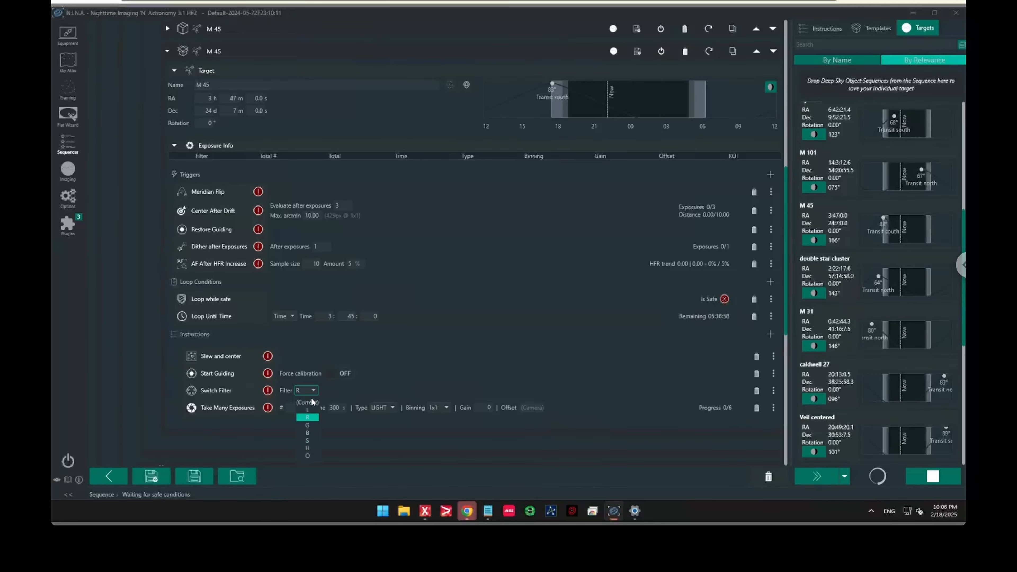
{"action": "left_click", "coordinate": [305, 447]}
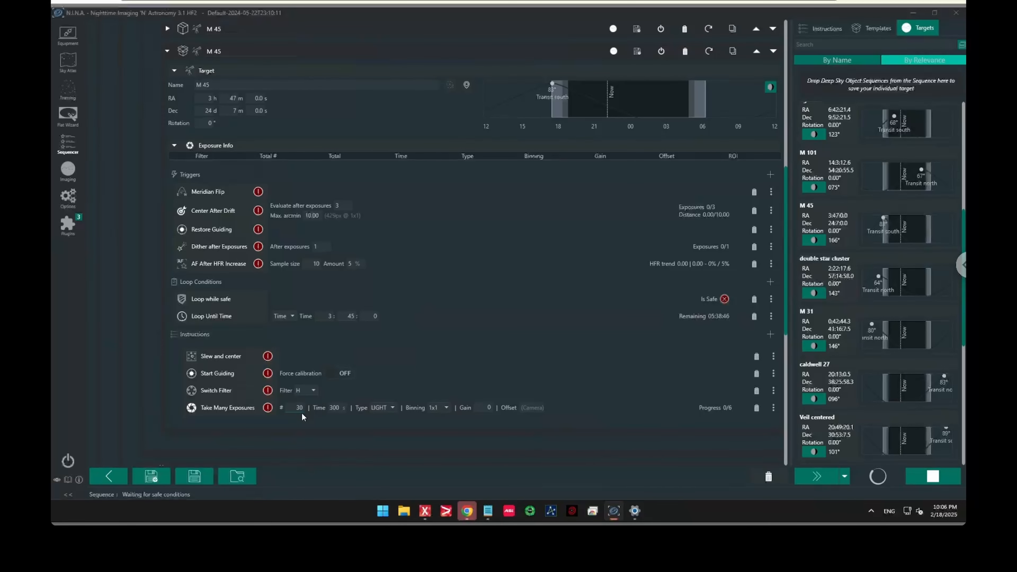
{"action": "key", "text": "Tab"}
In the original M 45 target, delete the G and B filter instructions with their exposures and set the remaining filter to O
{"action": "scroll", "coordinate": [348, 289], "scroll_direction": "up", "scroll_amount": 10}
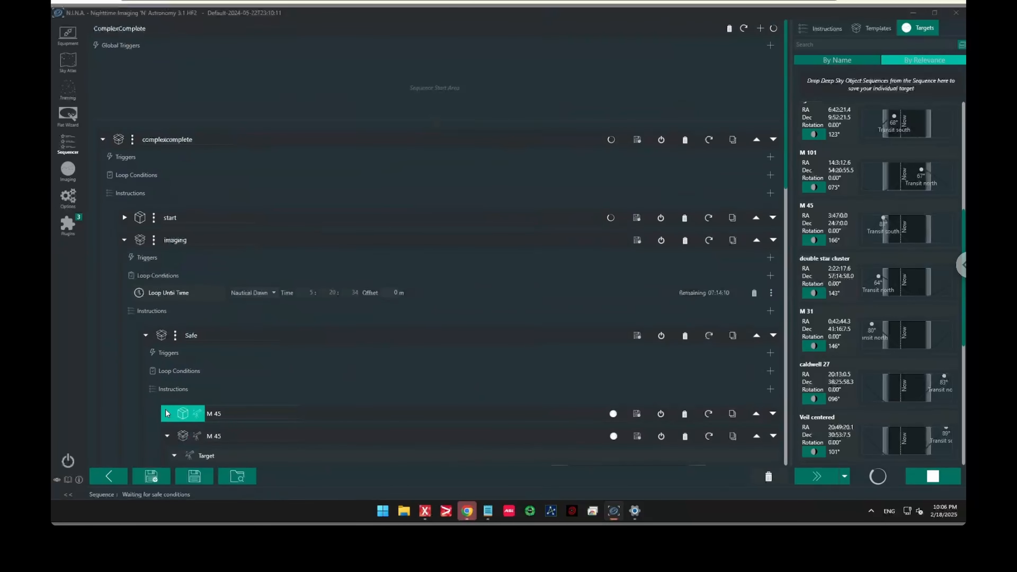
{"action": "left_click", "coordinate": [167, 413]}
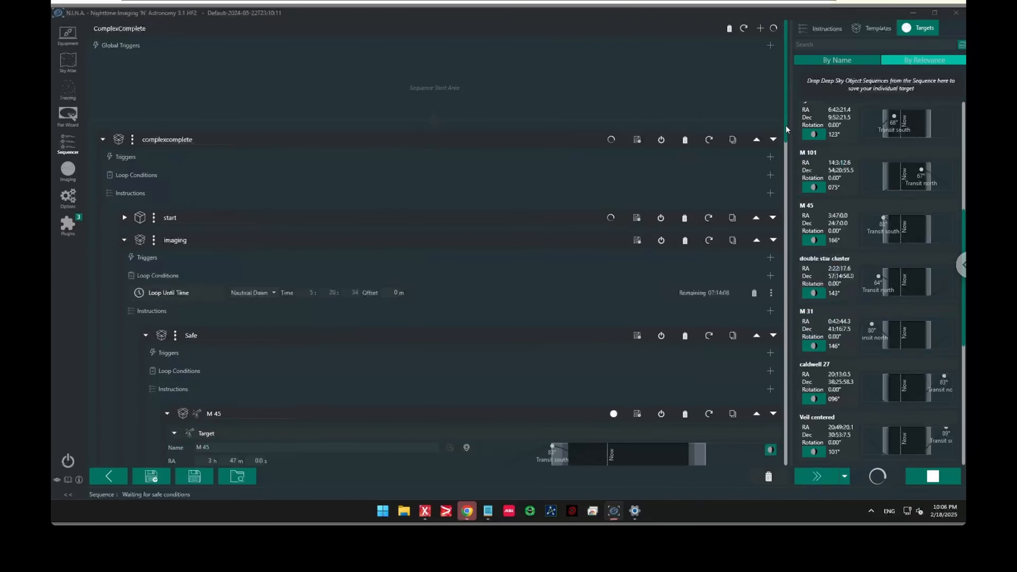
{"action": "left_click_drag", "start_coordinate": [785, 128], "coordinate": [756, 296]}
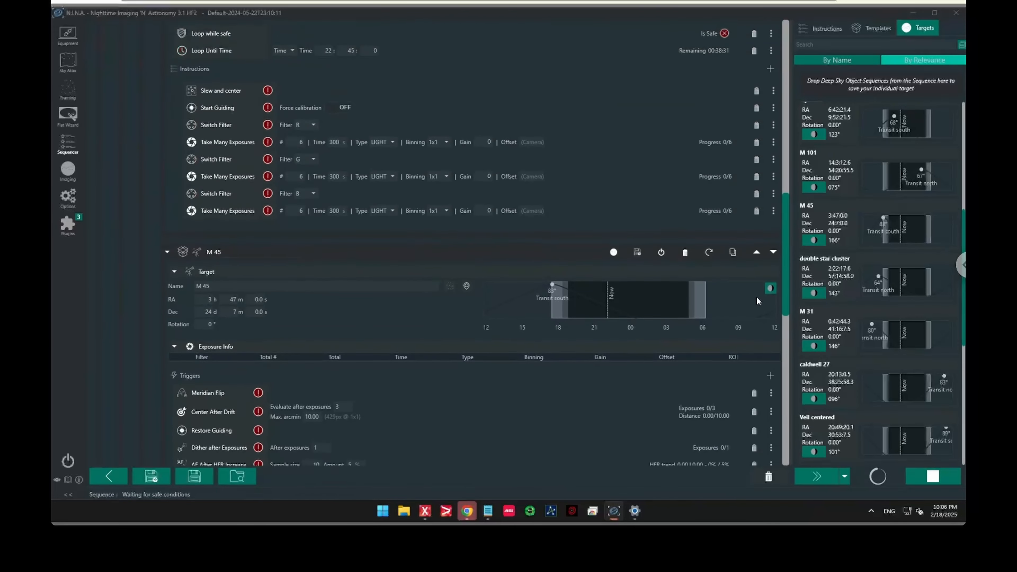
{"action": "left_click", "coordinate": [756, 176]}
{"action": "left_click", "coordinate": [756, 159]}
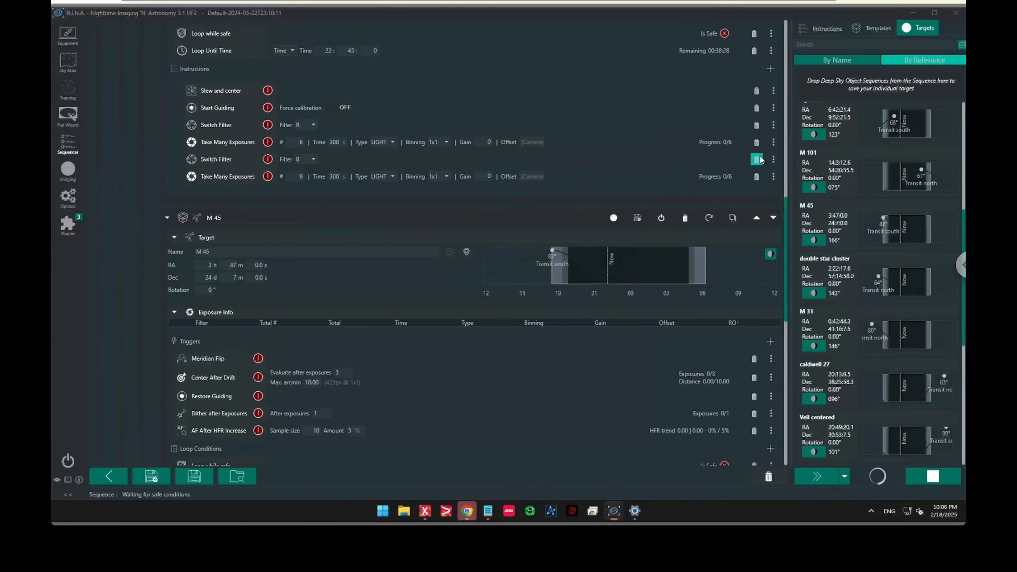
{"action": "left_click", "coordinate": [756, 159]}
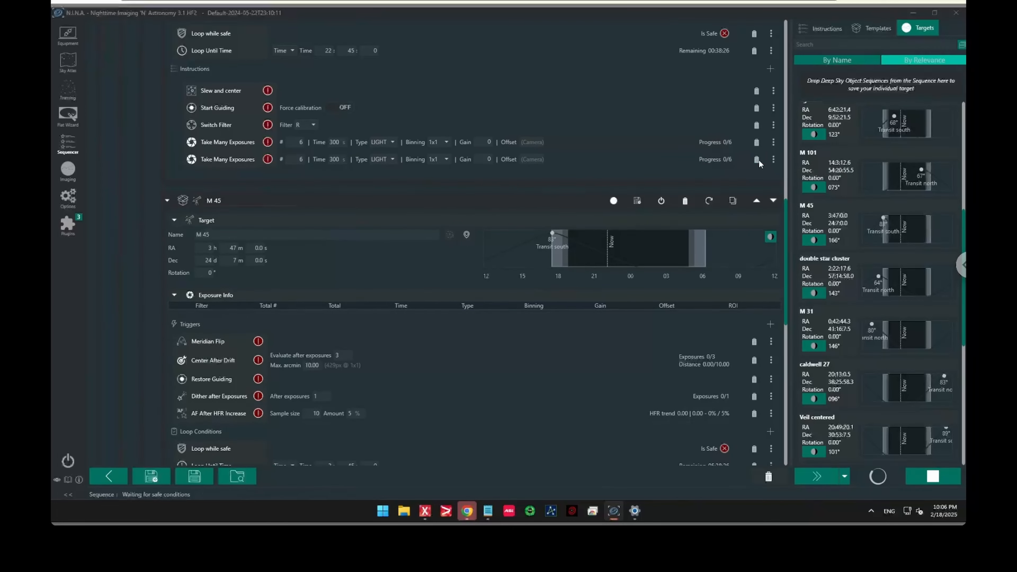
{"action": "left_click", "coordinate": [756, 159]}
{"action": "left_click", "coordinate": [311, 124]}
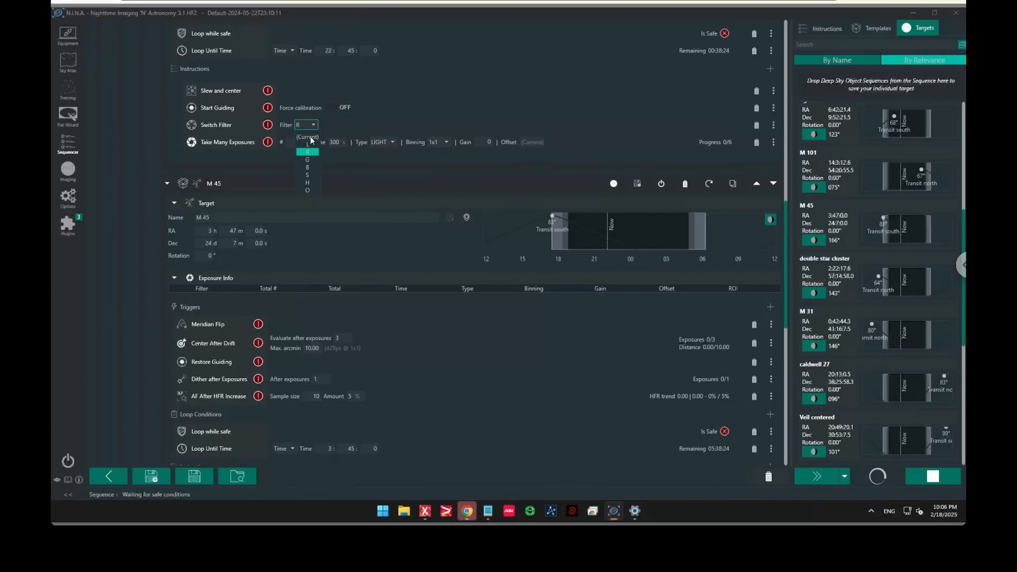
{"action": "left_click", "coordinate": [309, 191]}
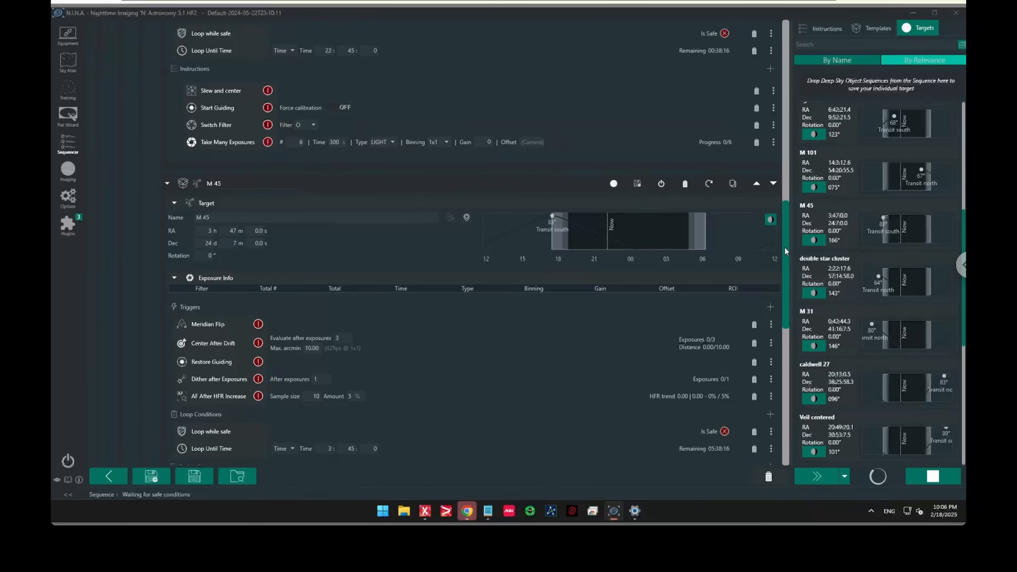
Review both edited M 45 targets' loop times and filter instructions and collapse both targets
{"action": "left_click_drag", "start_coordinate": [784, 247], "coordinate": [790, 201]}
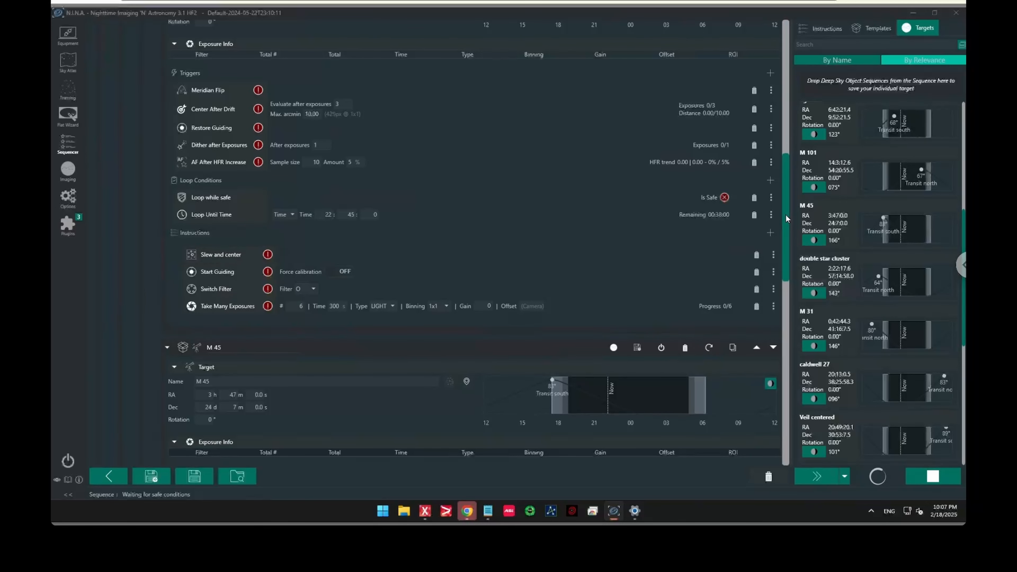
{"action": "left_click_drag", "start_coordinate": [785, 215], "coordinate": [786, 185]}
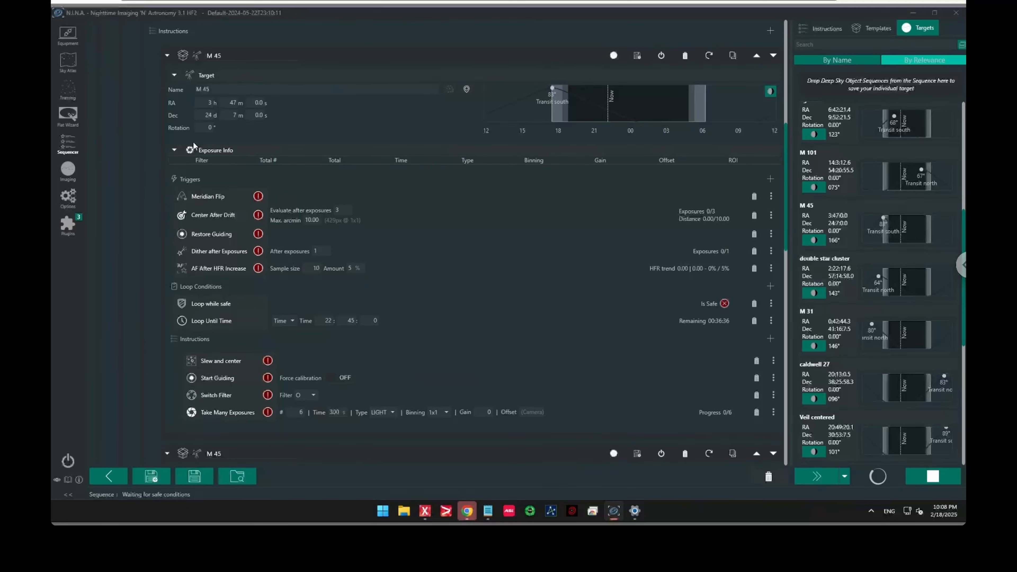
{"action": "scroll", "coordinate": [194, 129], "scroll_direction": "up", "scroll_amount": 10}
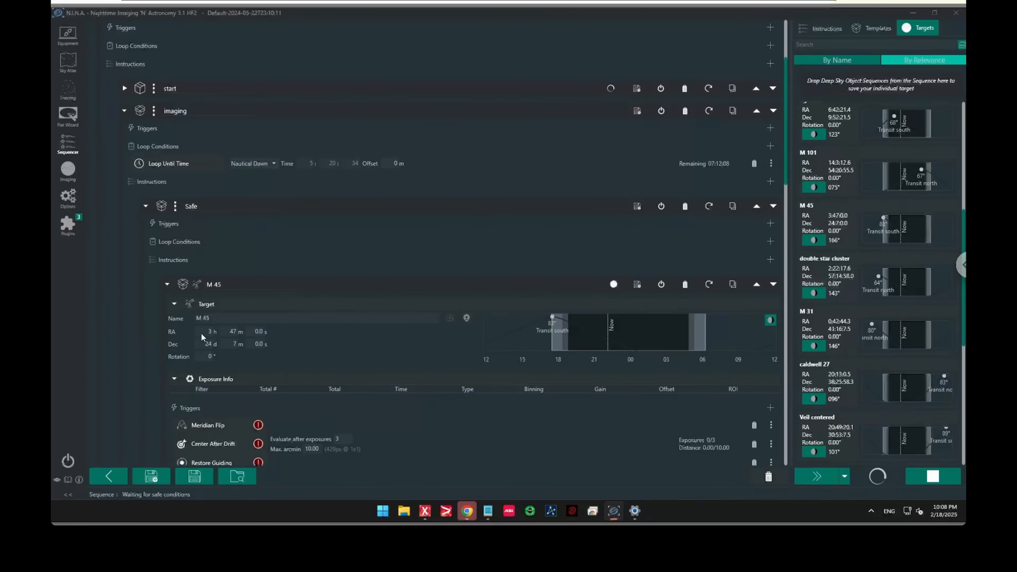
{"action": "scroll", "coordinate": [187, 286], "scroll_direction": "down", "scroll_amount": 11}
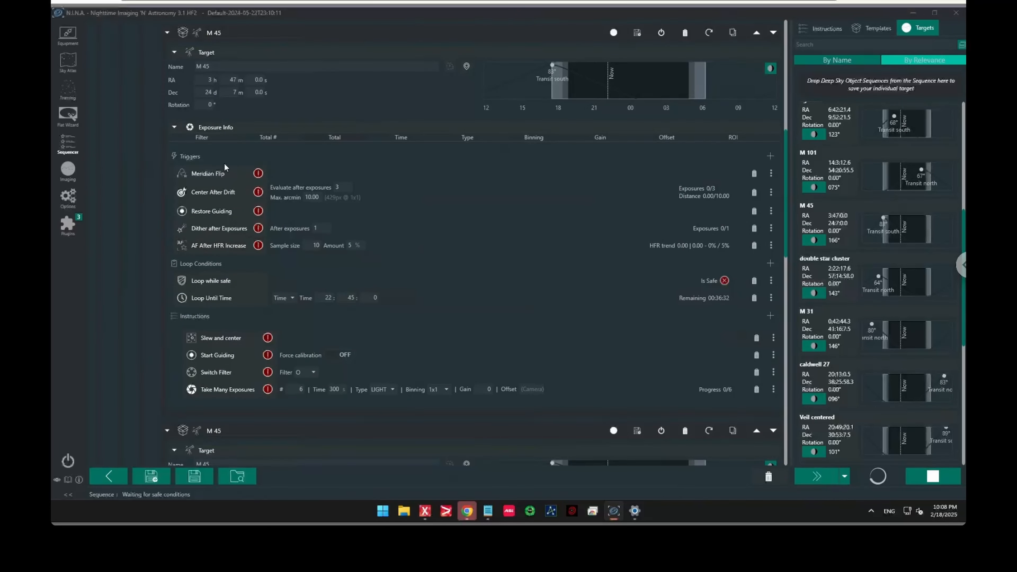
{"action": "scroll", "coordinate": [223, 165], "scroll_direction": "up", "scroll_amount": 12}
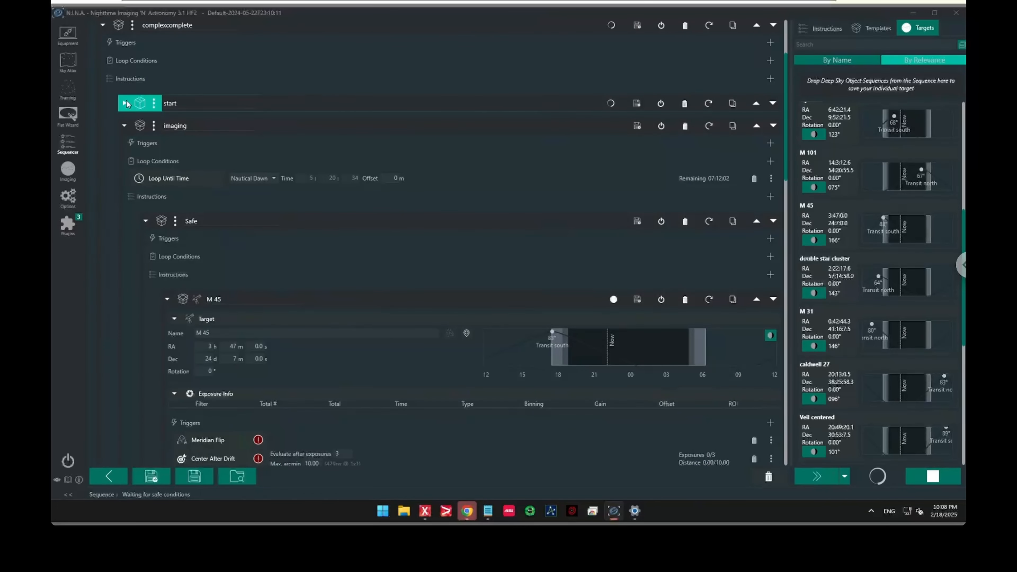
{"action": "scroll", "coordinate": [215, 265], "scroll_direction": "down", "scroll_amount": 12}
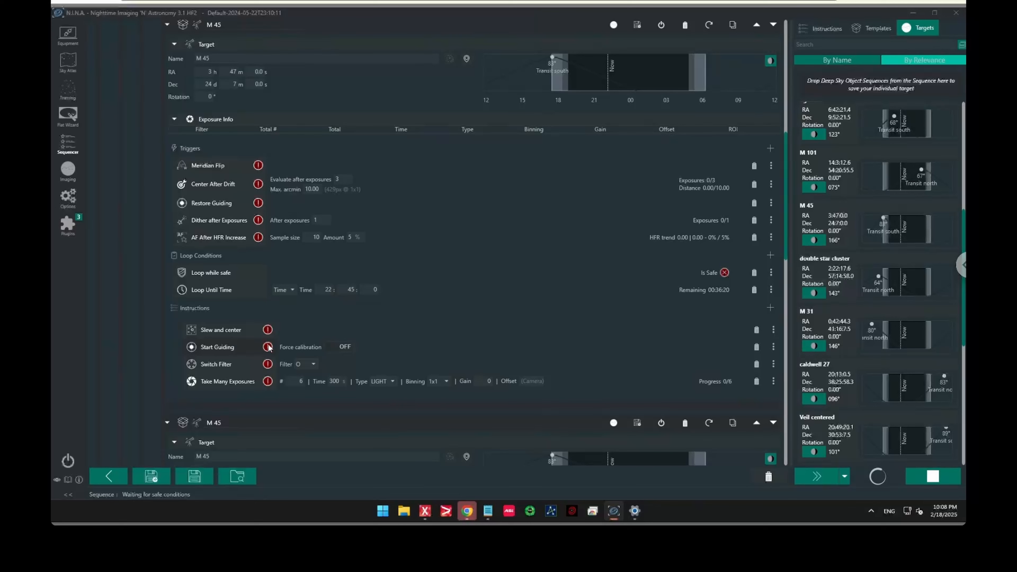
{"action": "scroll", "coordinate": [236, 340], "scroll_direction": "up", "scroll_amount": 14}
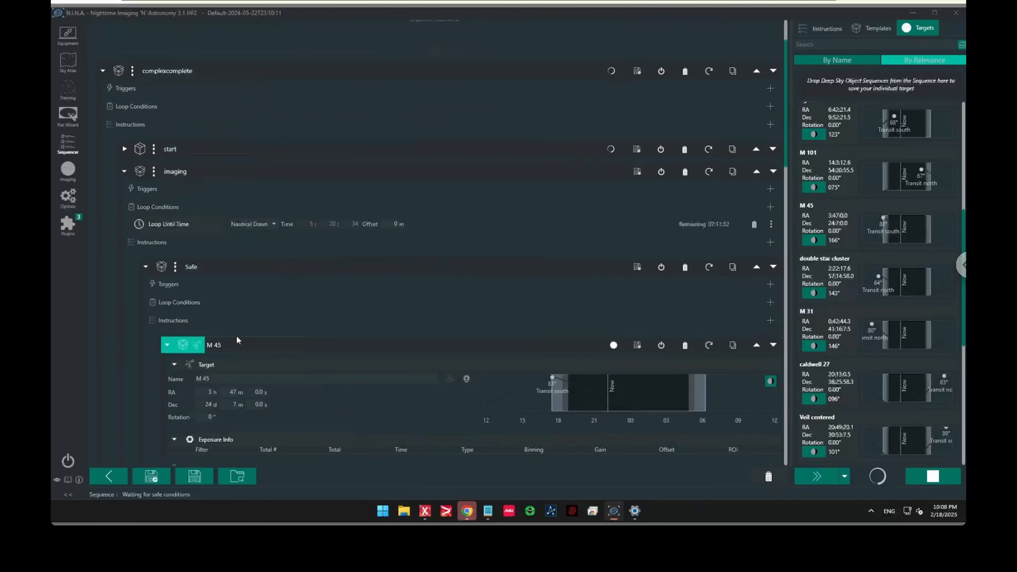
{"action": "scroll", "coordinate": [235, 340], "scroll_direction": "down", "scroll_amount": 11}
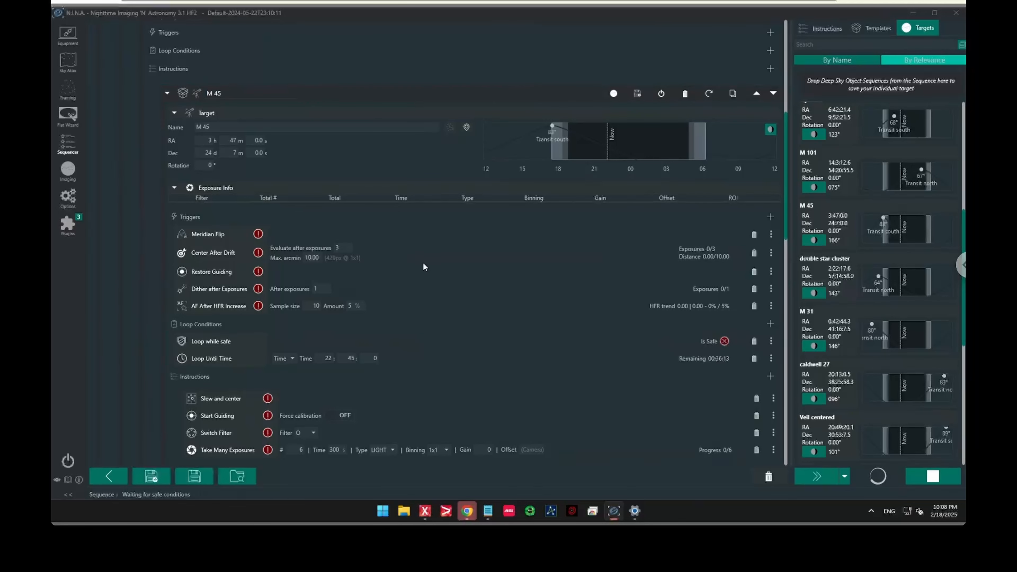
{"action": "scroll", "coordinate": [424, 266], "scroll_direction": "down", "scroll_amount": 2}
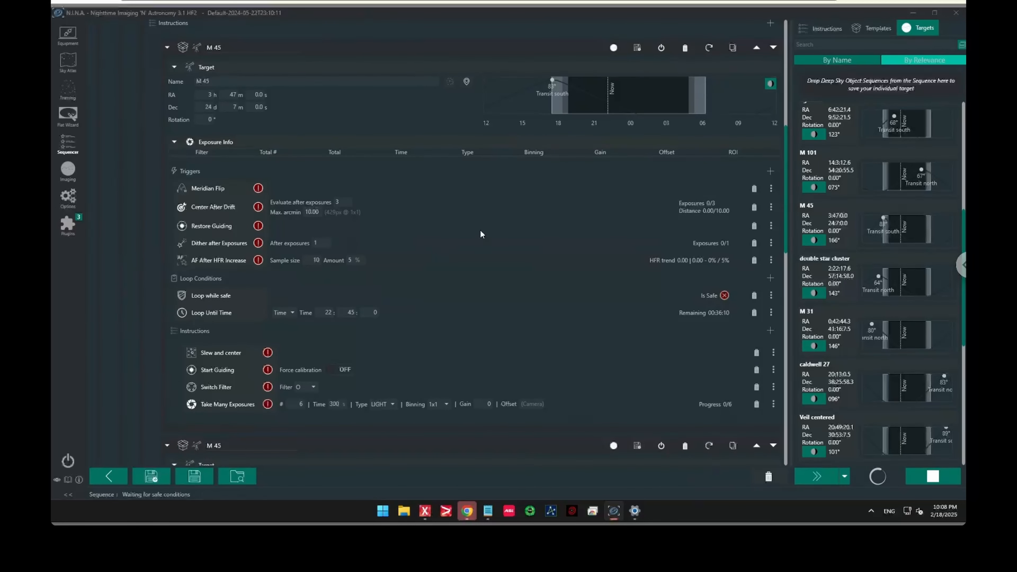
{"action": "left_click", "coordinate": [166, 48]}
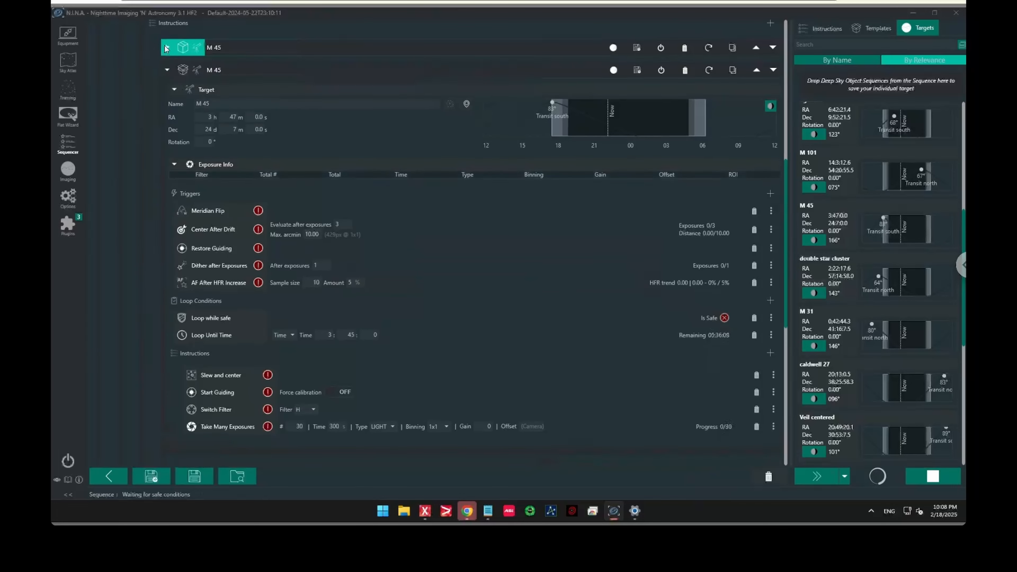
{"action": "left_click", "coordinate": [167, 71]}
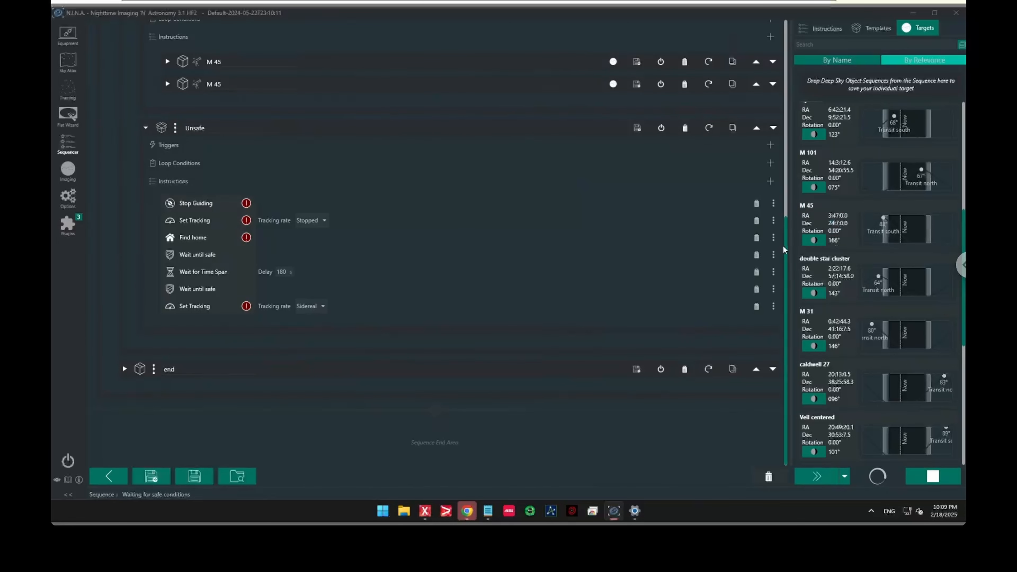
Examine the Unsafe branch's instructions below the two M 45 targets
{"action": "mouse_move", "coordinate": [787, 243]}
{"action": "left_mouse_down"}
{"action": "mouse_move", "coordinate": [790, 224]}
{"action": "mouse_move", "coordinate": [792, 241]}
{"action": "left_mouse_up"}
{"action": "scroll", "coordinate": [793, 243], "scroll_direction": "up", "scroll_amount": 1}
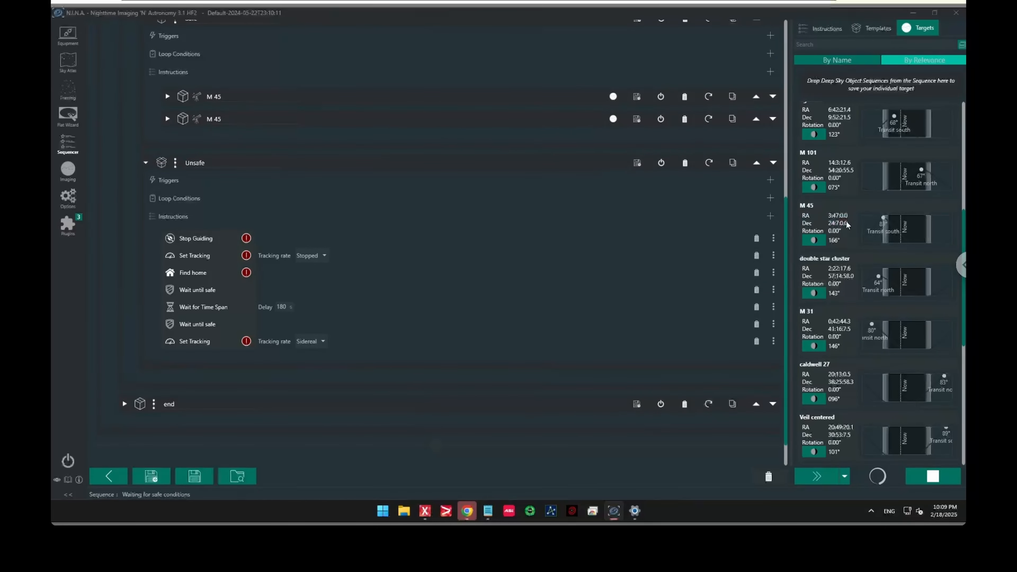
{"action": "scroll", "coordinate": [781, 258], "scroll_direction": "down", "scroll_amount": 1}
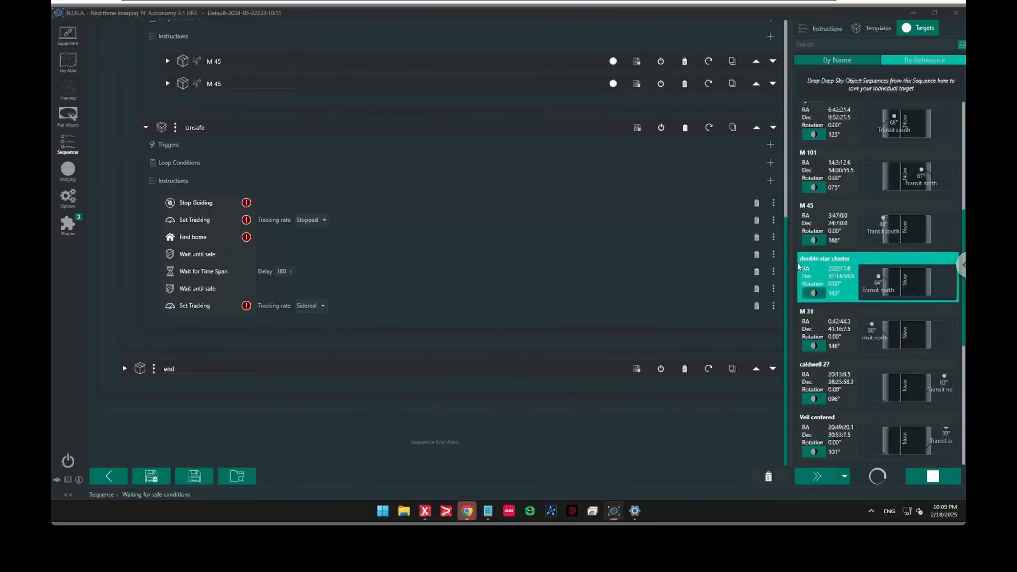
{"action": "left_click_drag", "start_coordinate": [785, 275], "coordinate": [799, 207]}
{"action": "scroll", "coordinate": [743, 283], "scroll_direction": "down", "scroll_amount": 5}
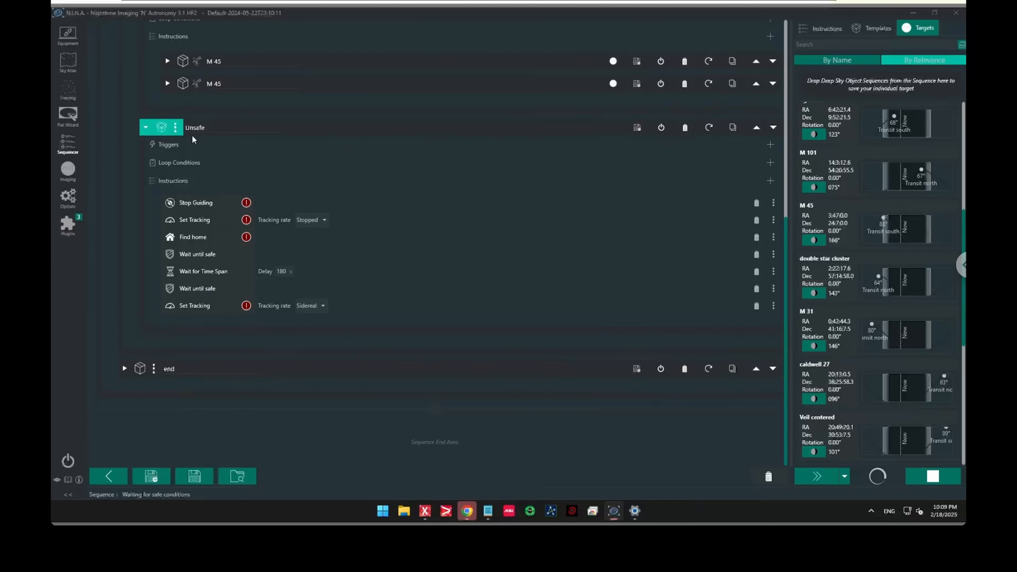
Collapse the Unsafe, Safe and imaging containers of the sequence
{"action": "left_click", "coordinate": [145, 128]}
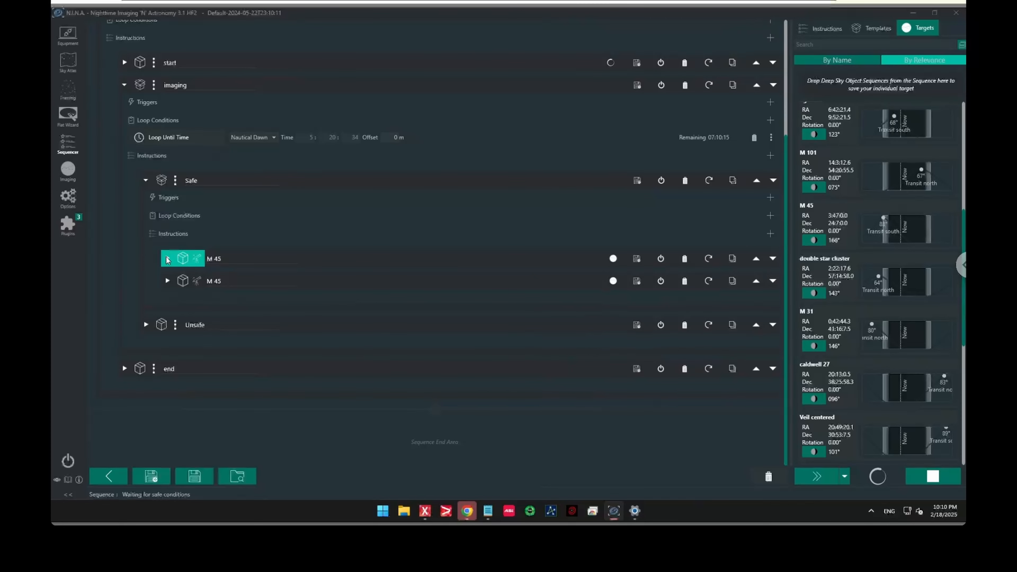
{"action": "left_click", "coordinate": [146, 180]}
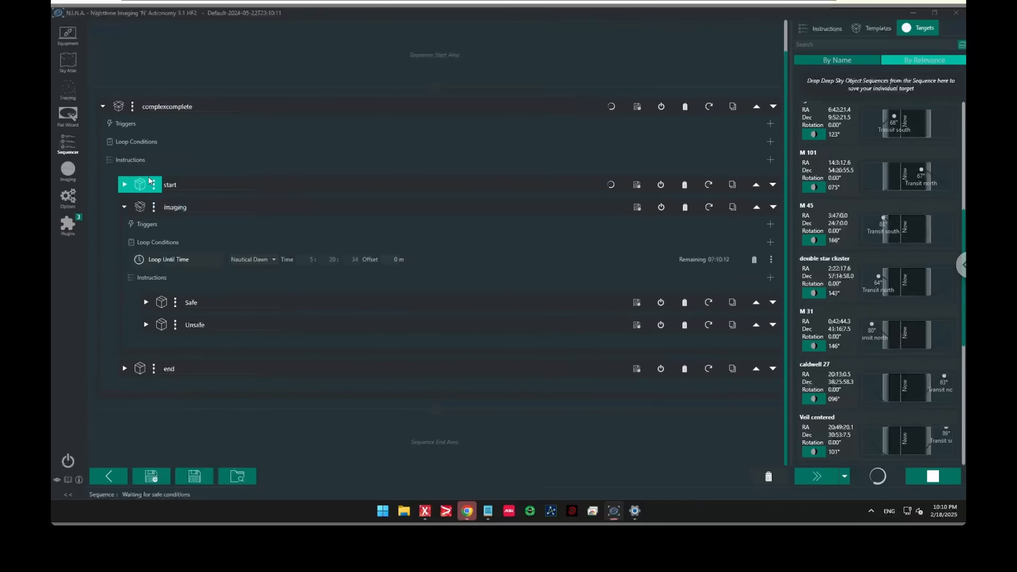
{"action": "left_click", "coordinate": [123, 207]}
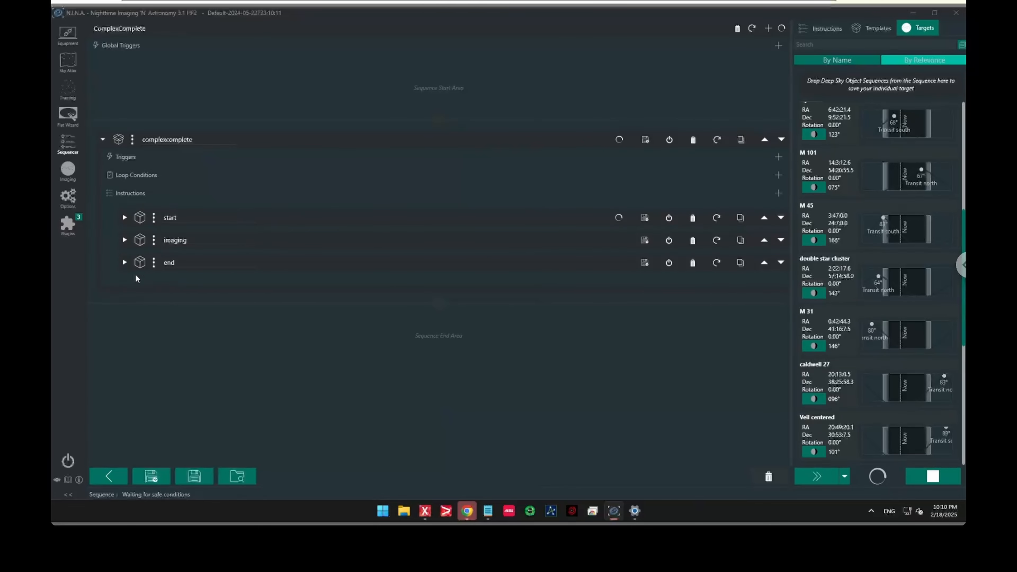
Expand the end container to review its shutdown instructions and open the Plugins page
{"action": "left_click", "coordinate": [125, 262]}
{"action": "scroll", "coordinate": [190, 280], "scroll_direction": "down", "scroll_amount": 3}
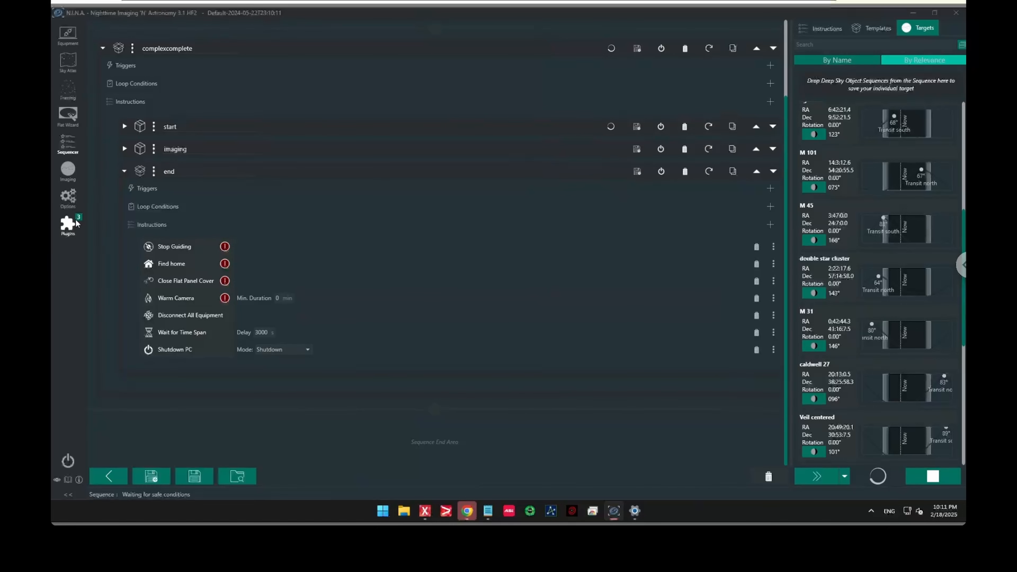
{"action": "left_click", "coordinate": [68, 225]}
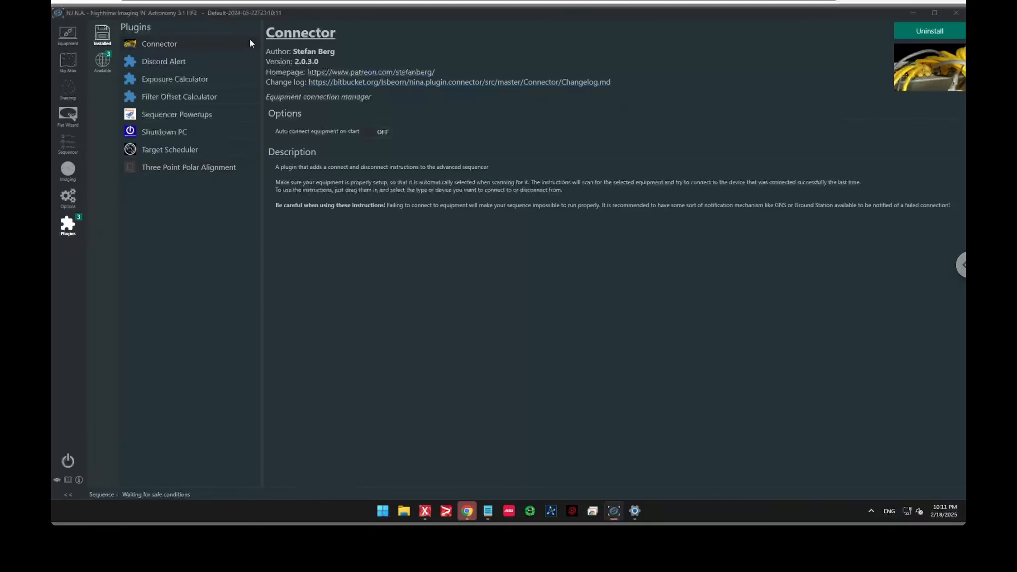